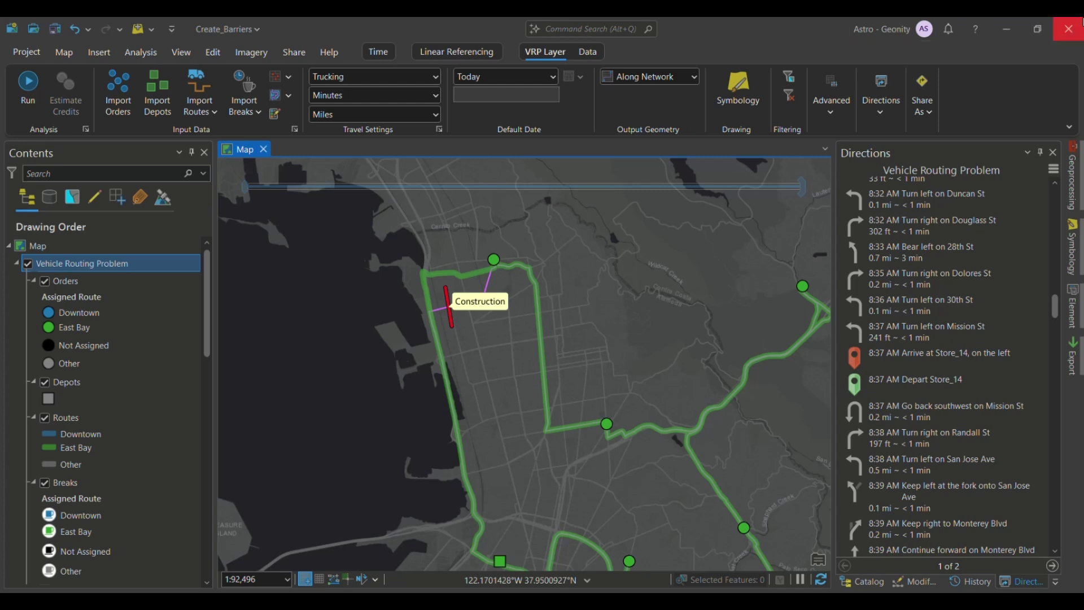
Close ArcGIS Pro, saving changes to the Create_Barriers project.
click(1069, 28)
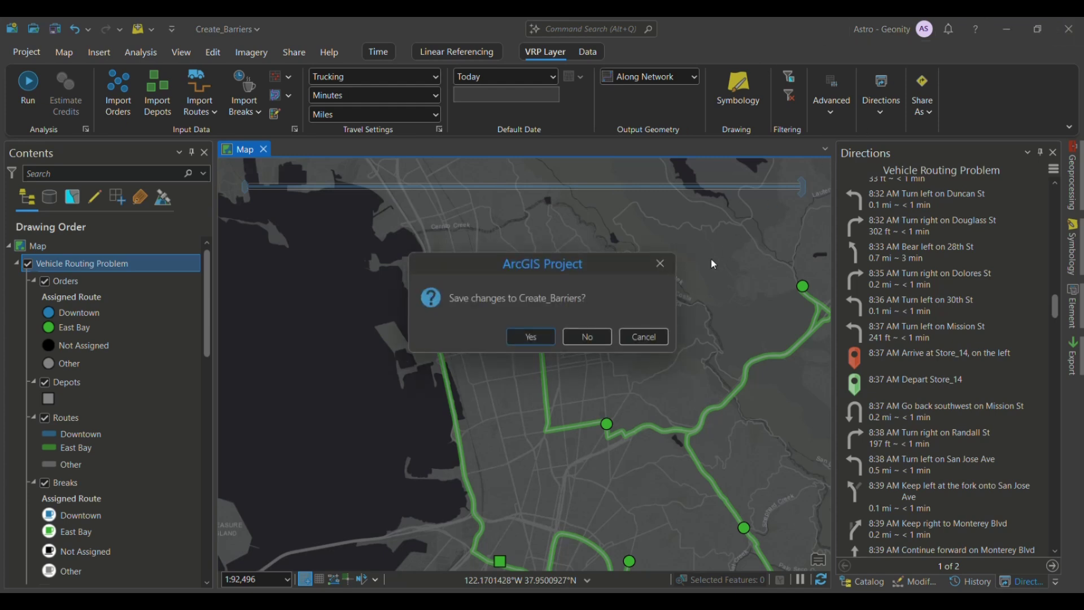
click(531, 337)
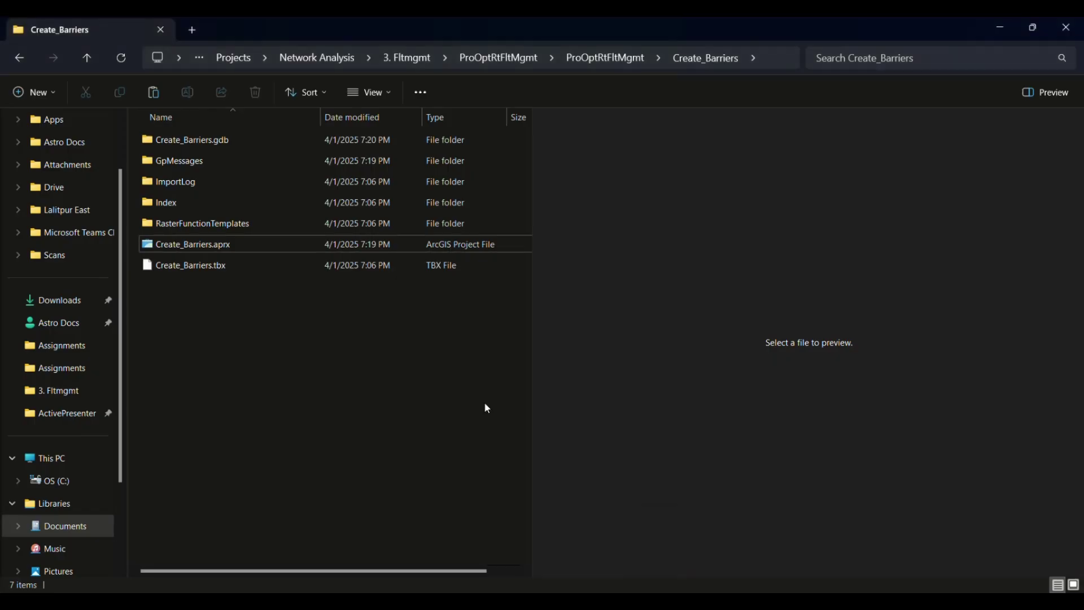
Go up to the project folders, enter Add_Breaks and launch Add_Breaks.aprx.
key(alt+Left)
key(Up)
key(Up)
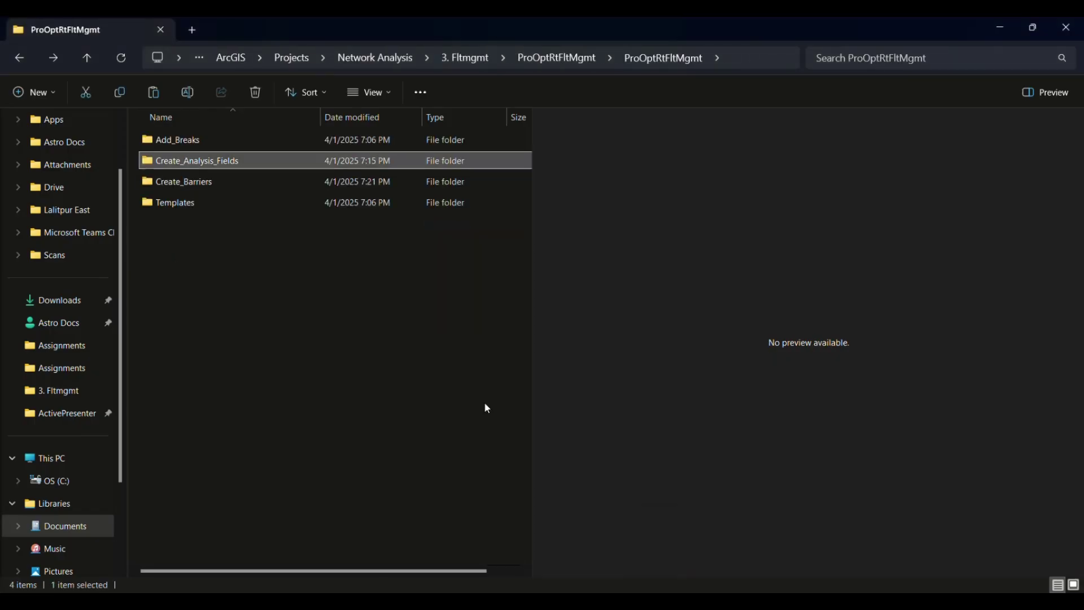
key(Return)
key(Down)
key(Down)
key(Down)
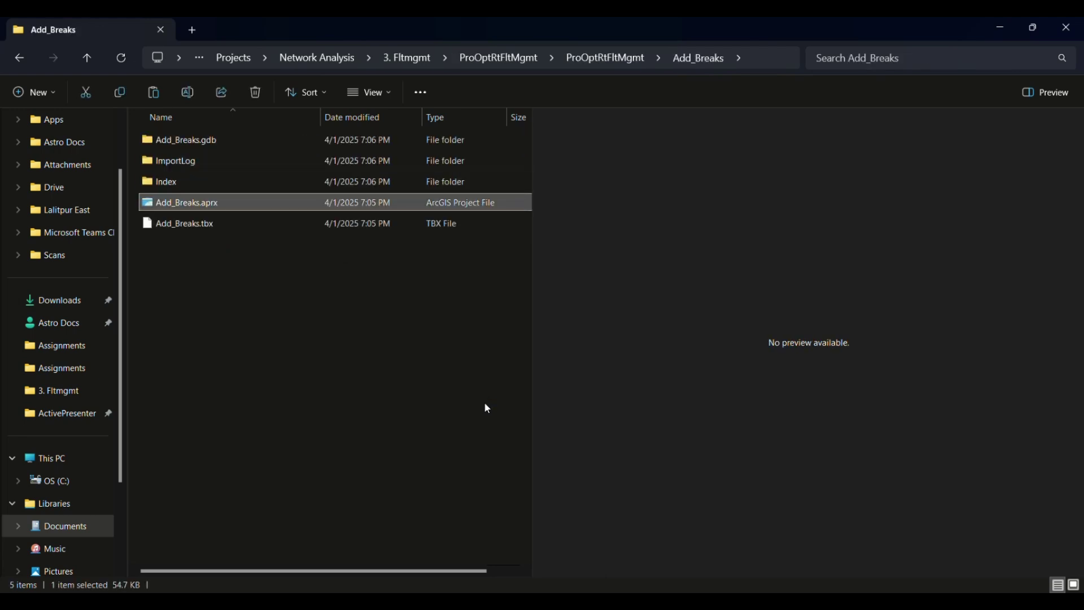
double_click(195, 199)
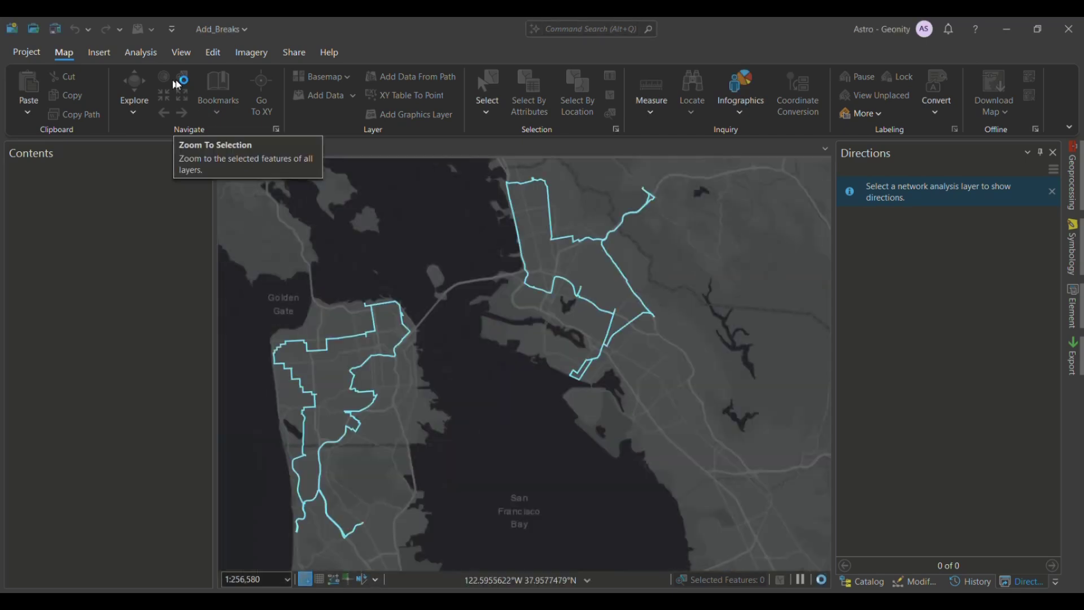
Add a new Vehicle Routing Problem layer via Analysis > Network Analysis.
click(146, 54)
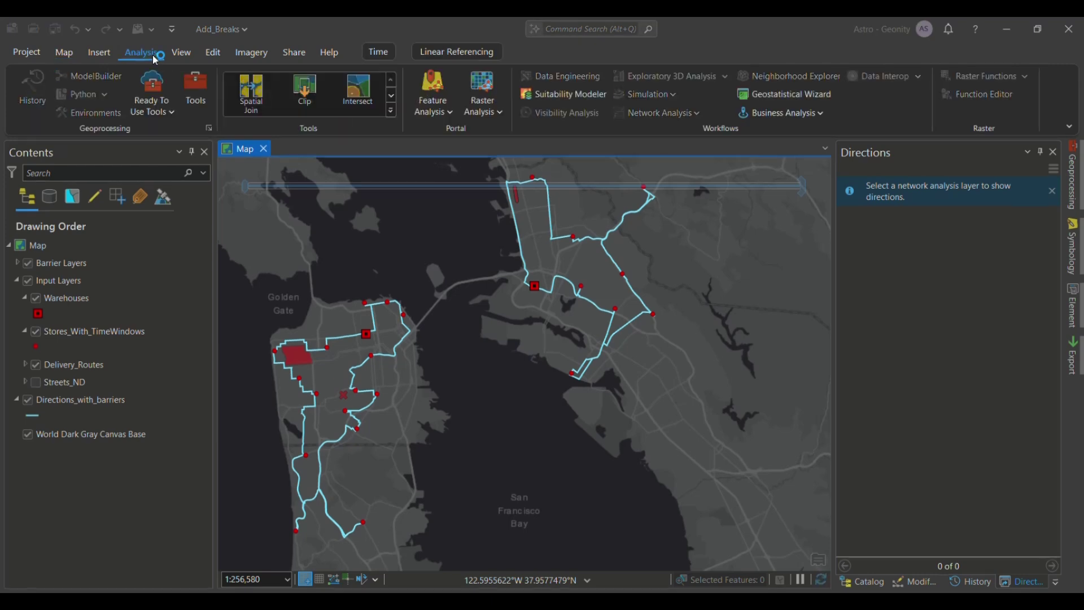
click(674, 113)
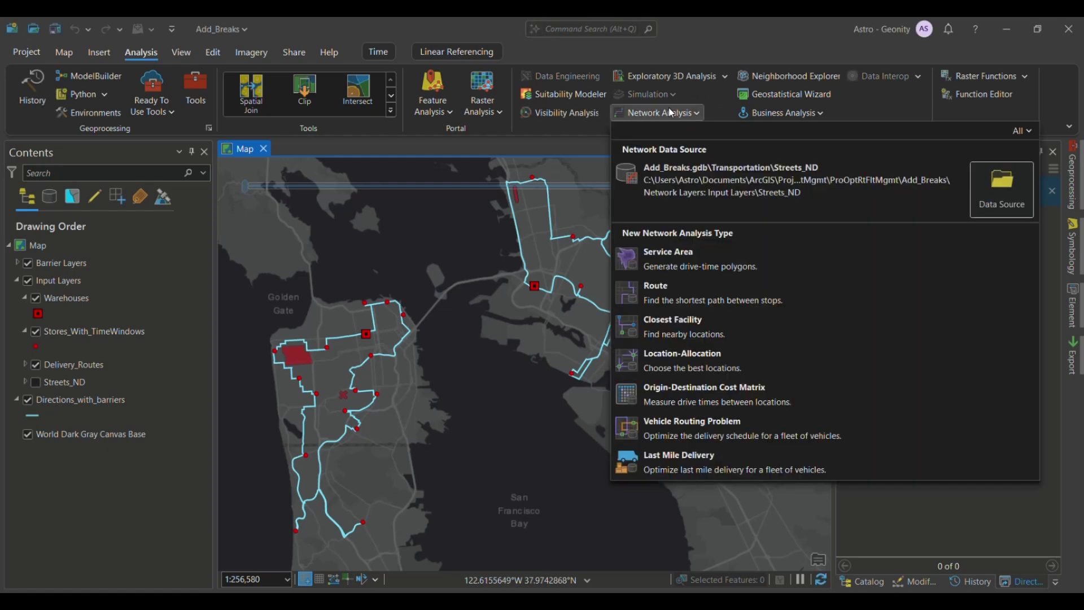
click(698, 425)
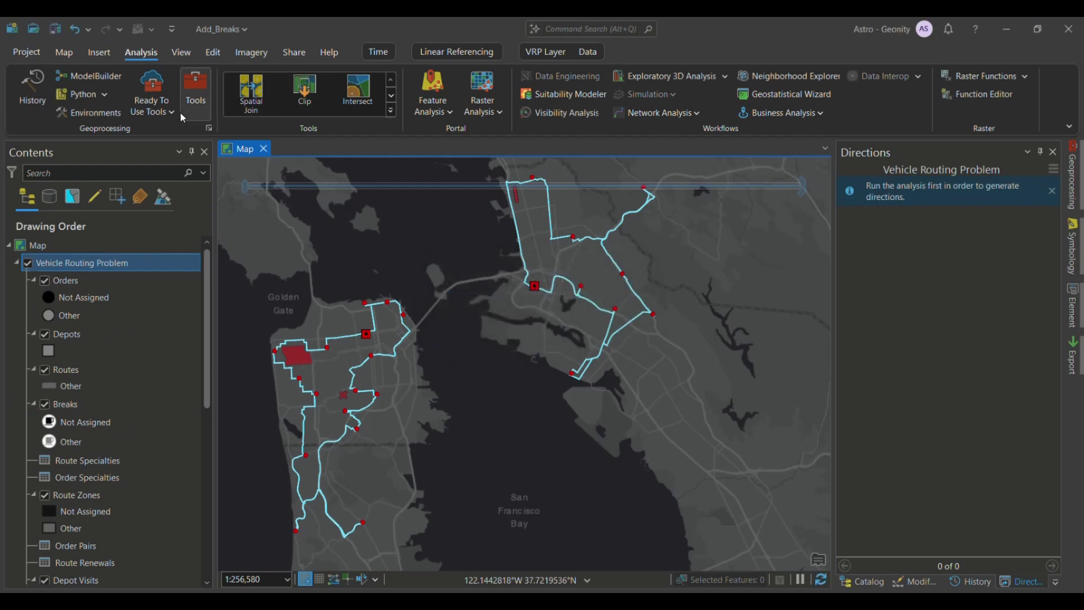
Start Import Orders from the VRP Layer tab with Stores_With_TimeWindows as input locations.
click(558, 56)
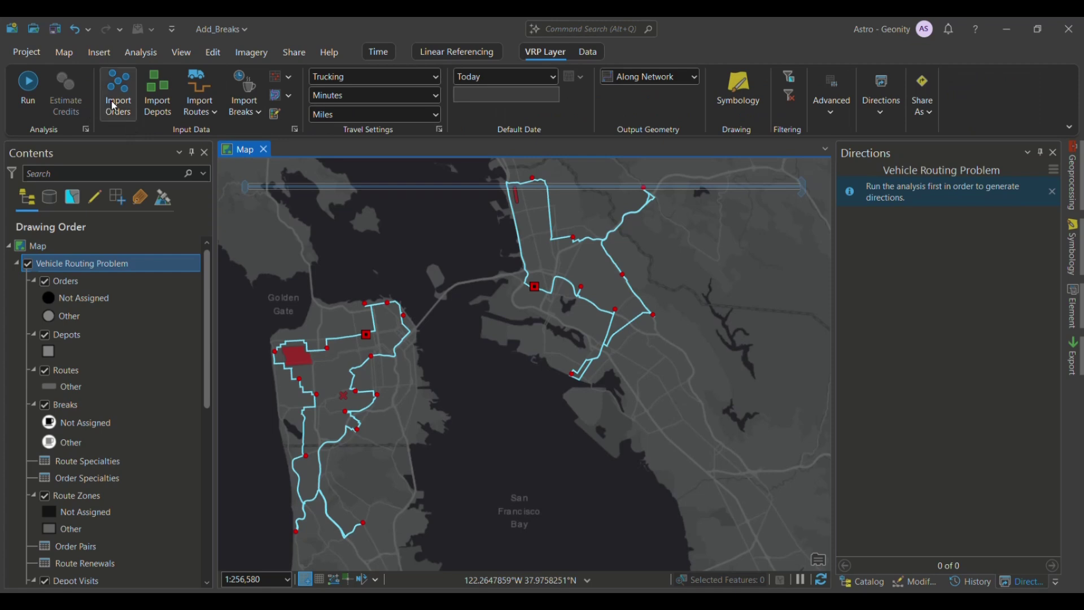
click(115, 105)
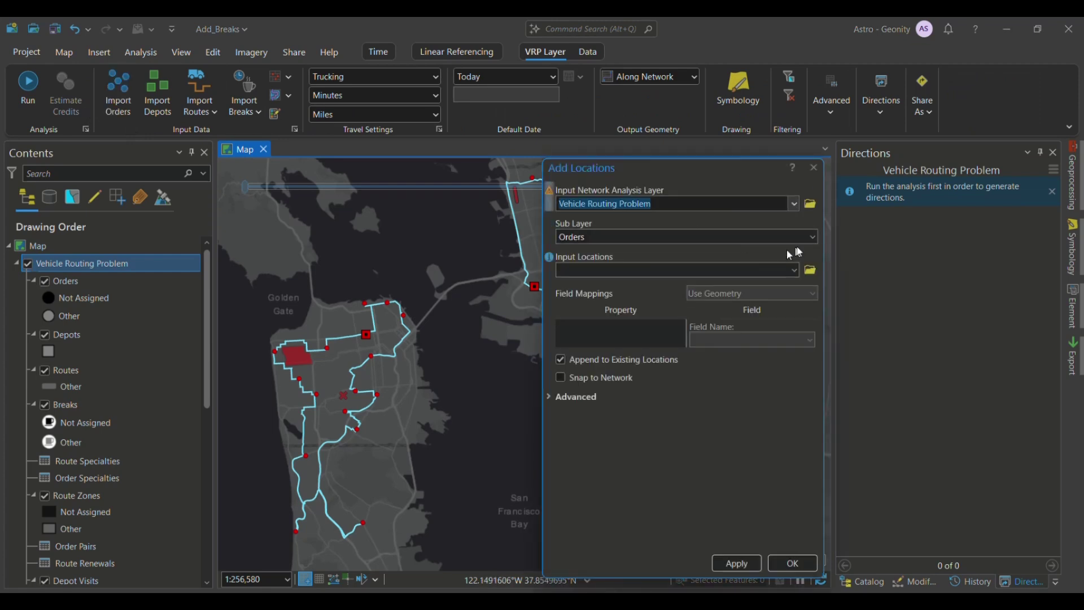
click(795, 270)
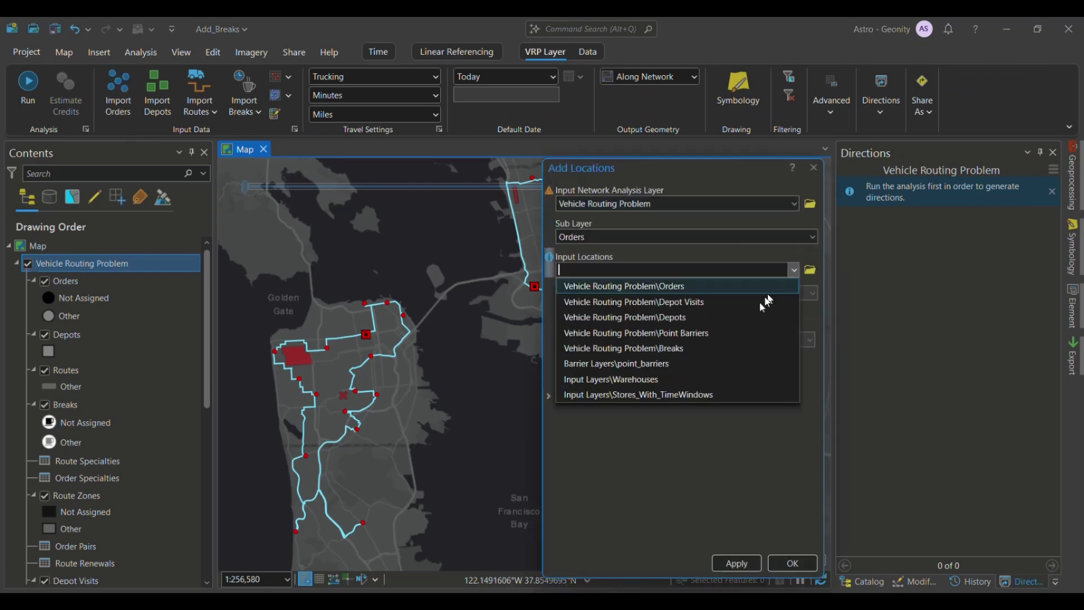
click(659, 396)
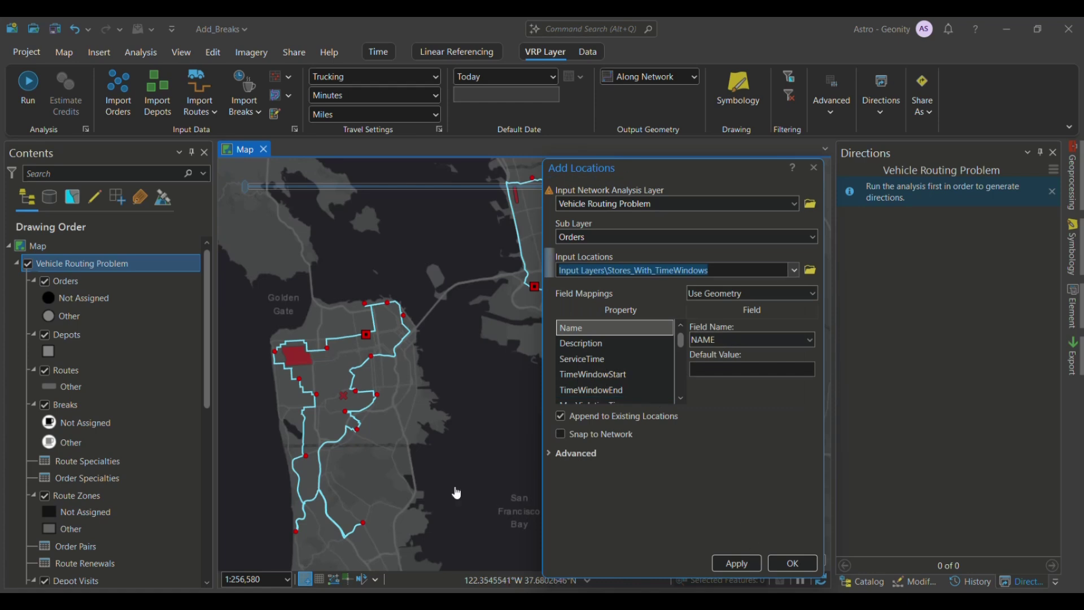
scroll(85, 339, down, 5)
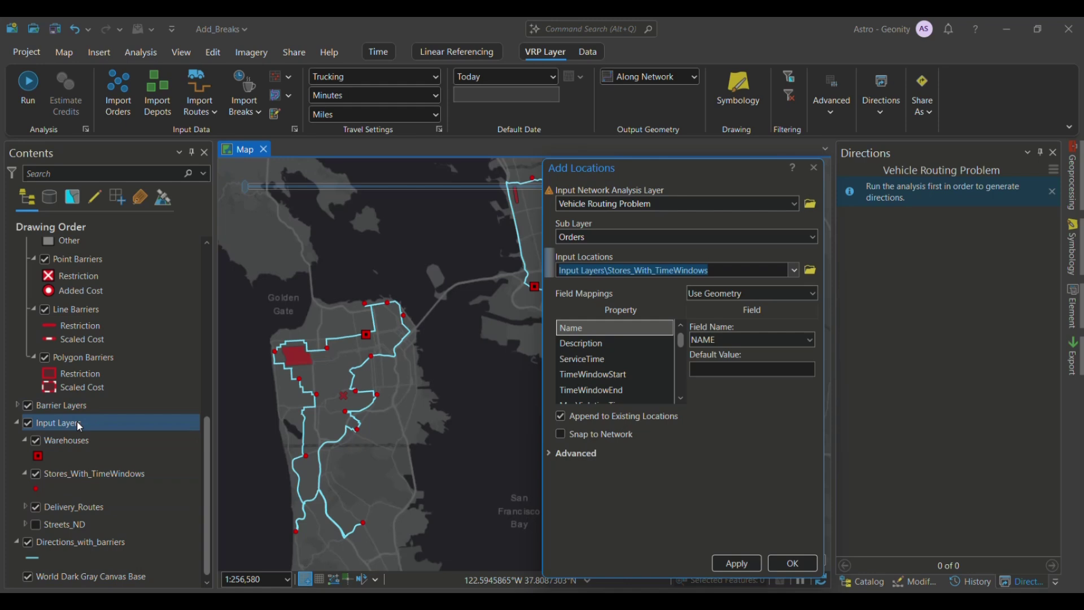
Open the Stores_With_TimeWindows attribute table and close Add Locations without running it.
click(75, 477)
right_click(73, 473)
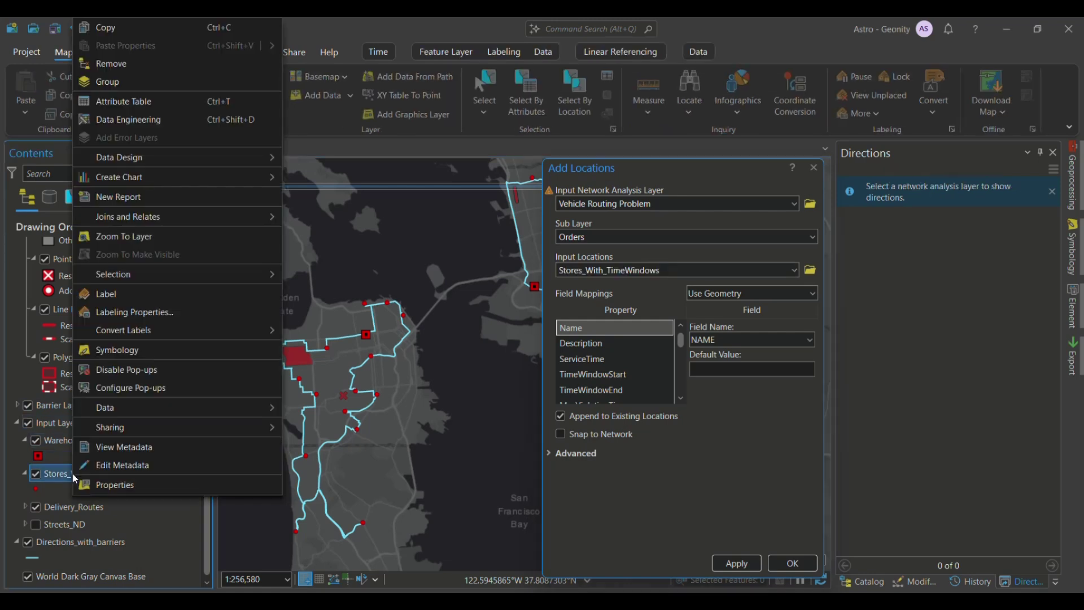
click(151, 103)
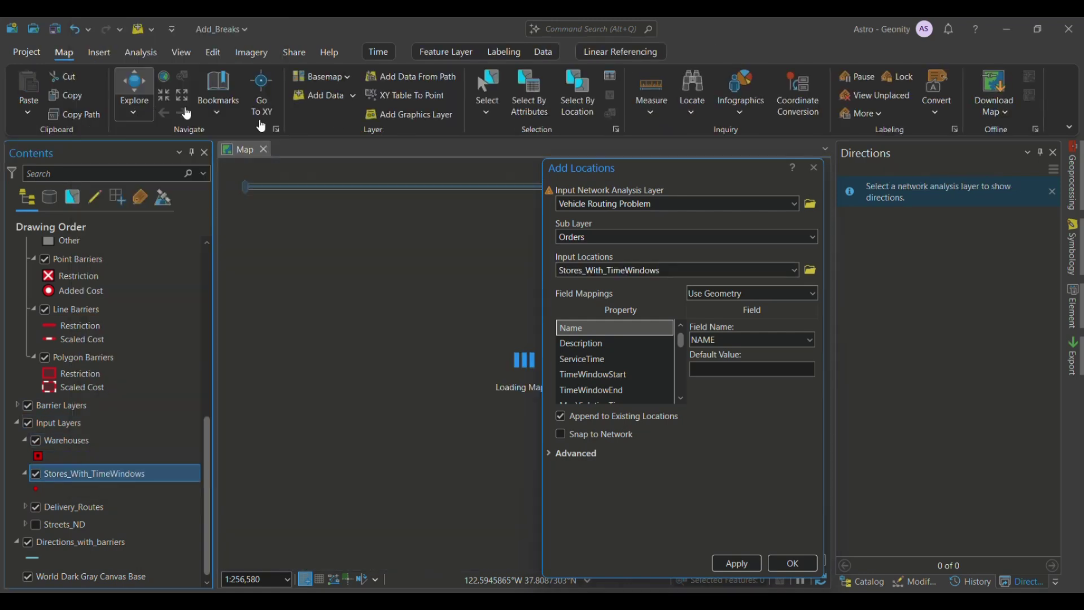
click(814, 168)
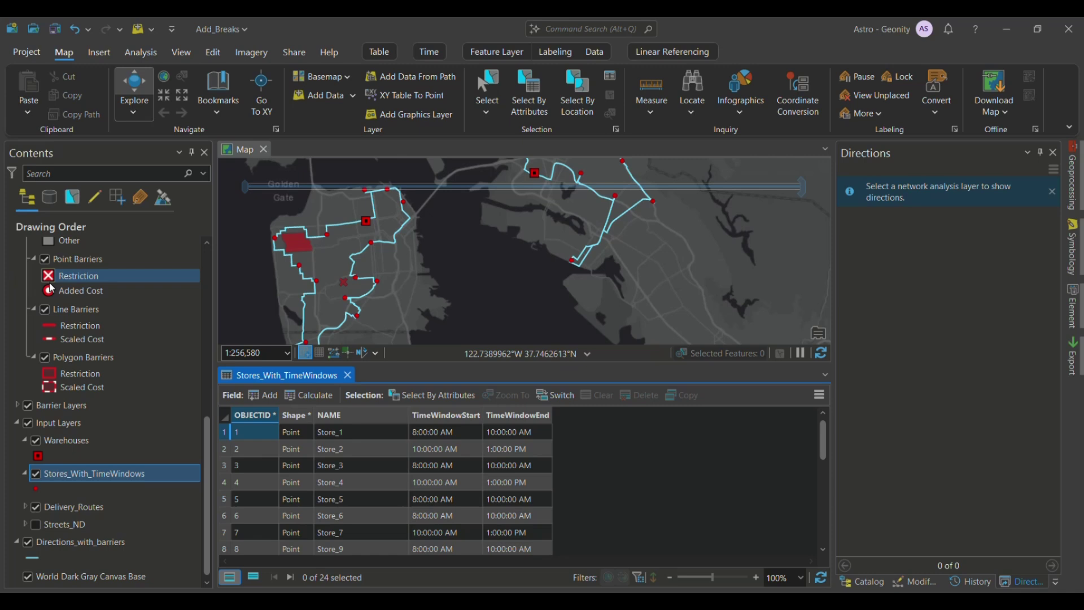
scroll(51, 288, up, 7)
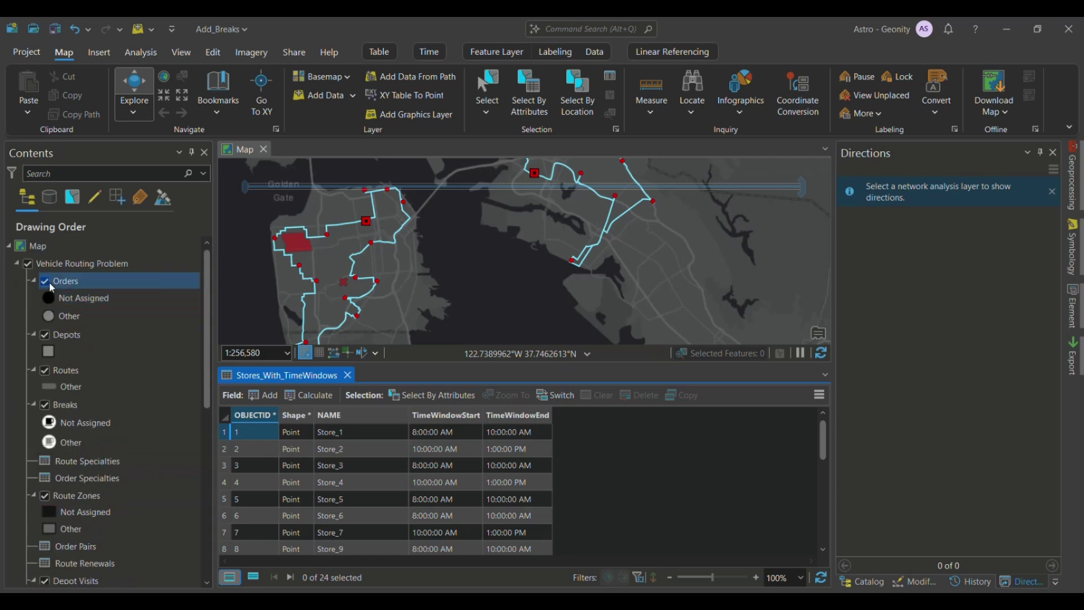
Load Stores_With_TimeWindows into the Vehicle Routing Problem's Orders sublayer.
click(100, 265)
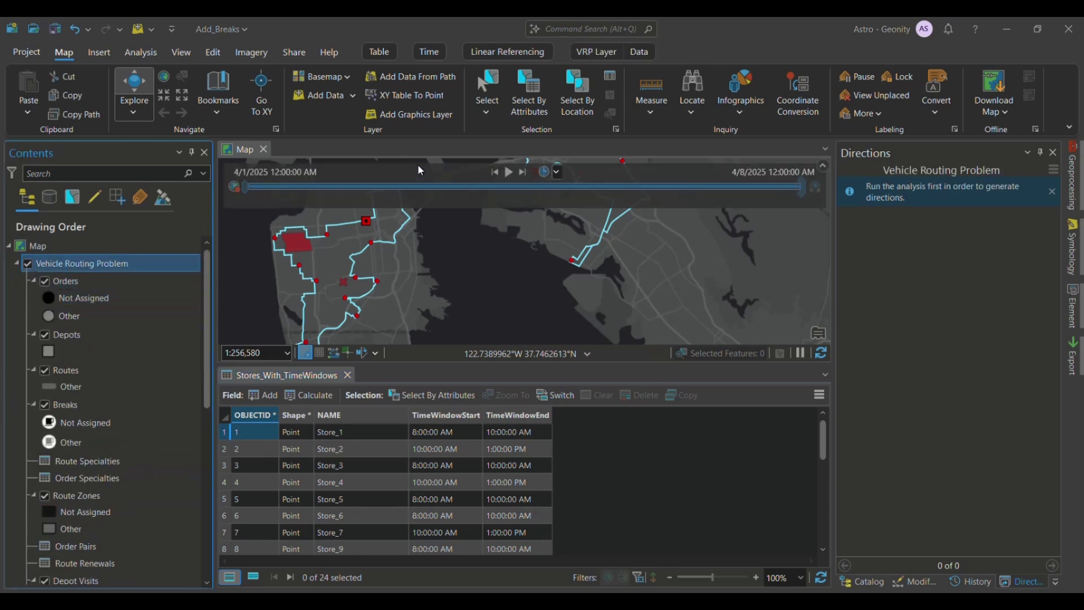
click(601, 54)
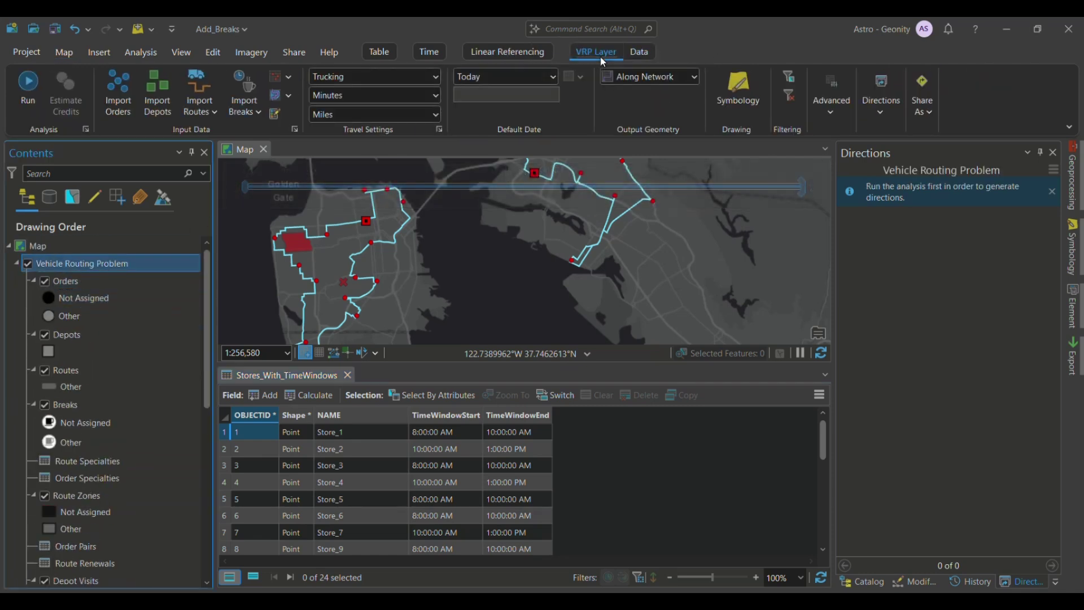
click(117, 97)
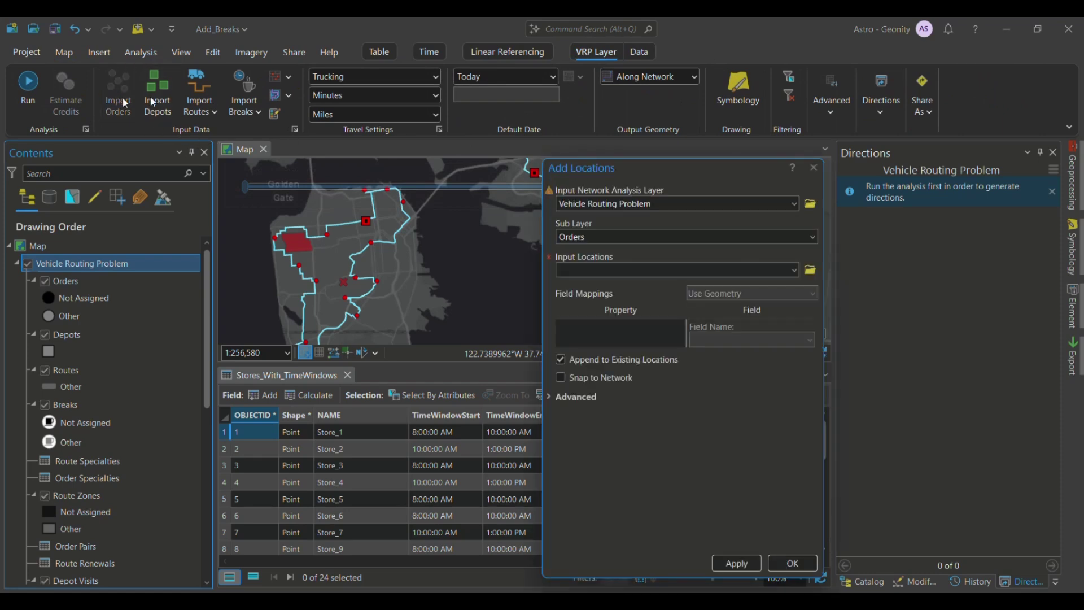
click(793, 270)
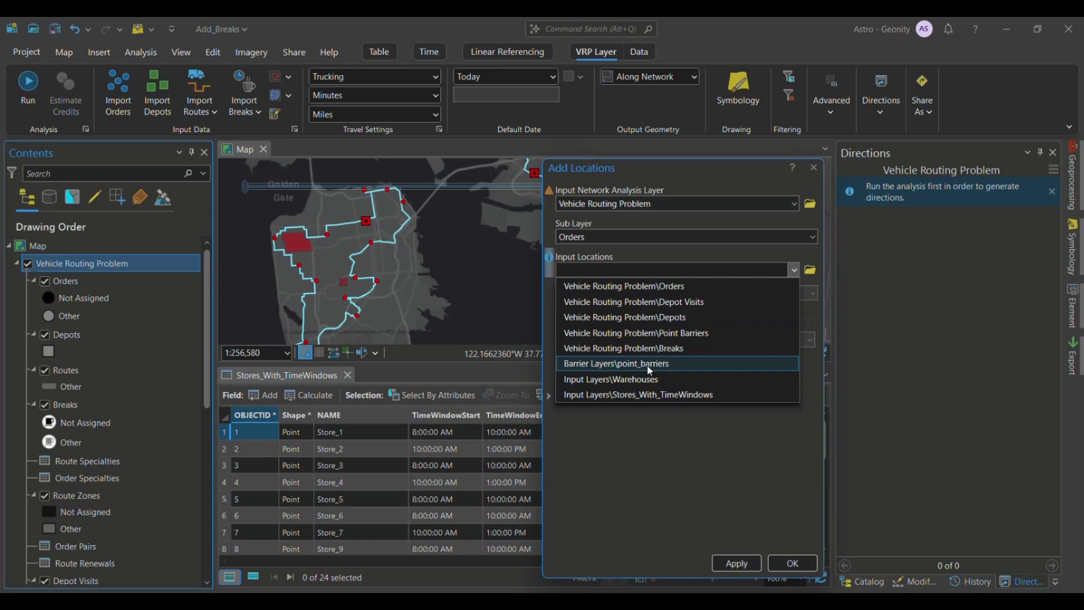
click(658, 394)
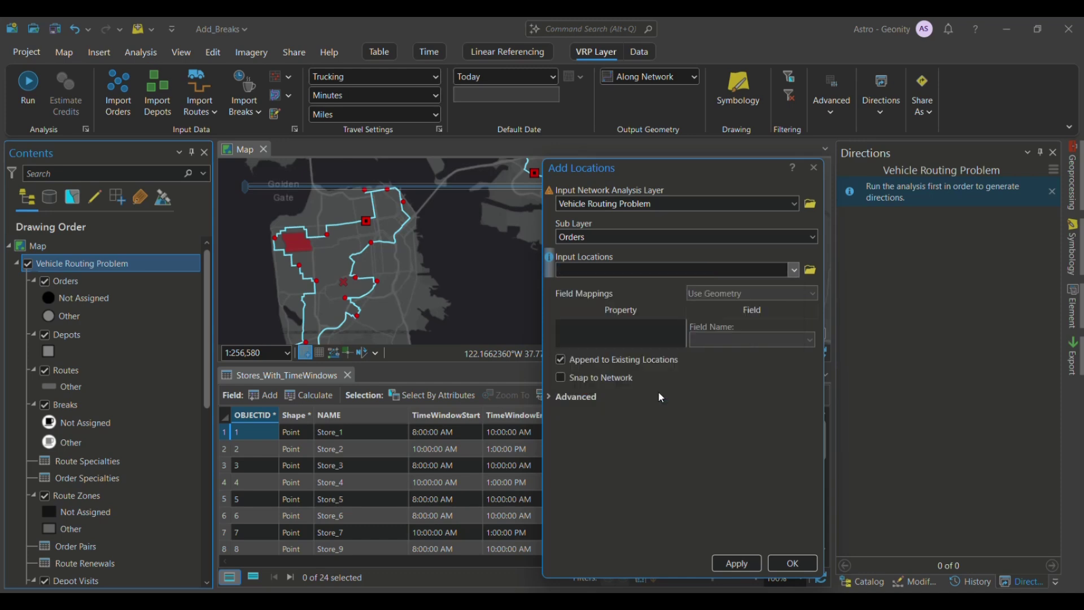
click(737, 564)
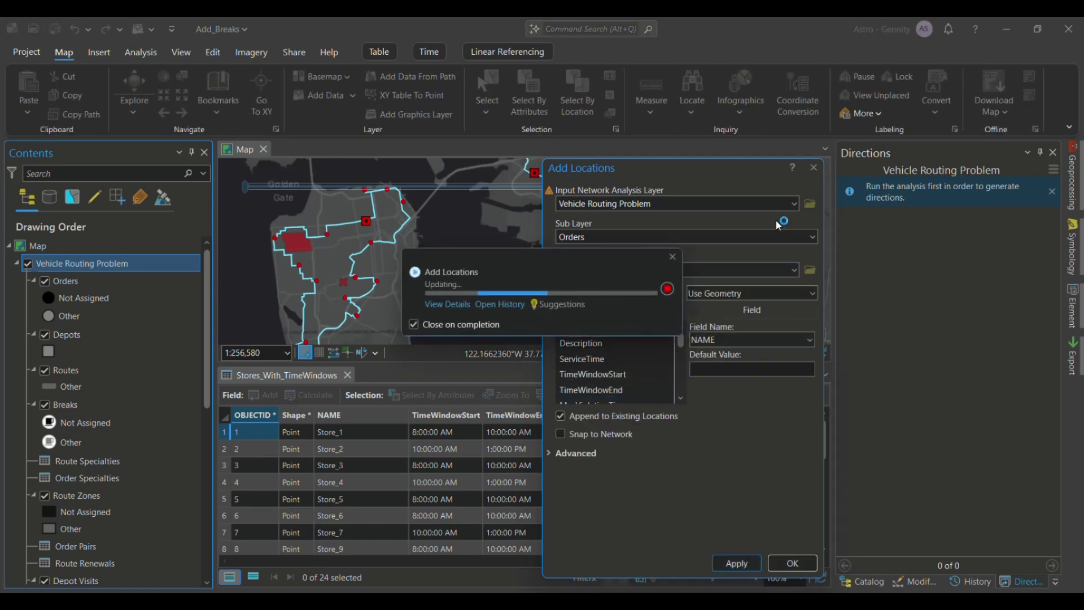
Load Warehouses into the Depots sublayer.
click(809, 236)
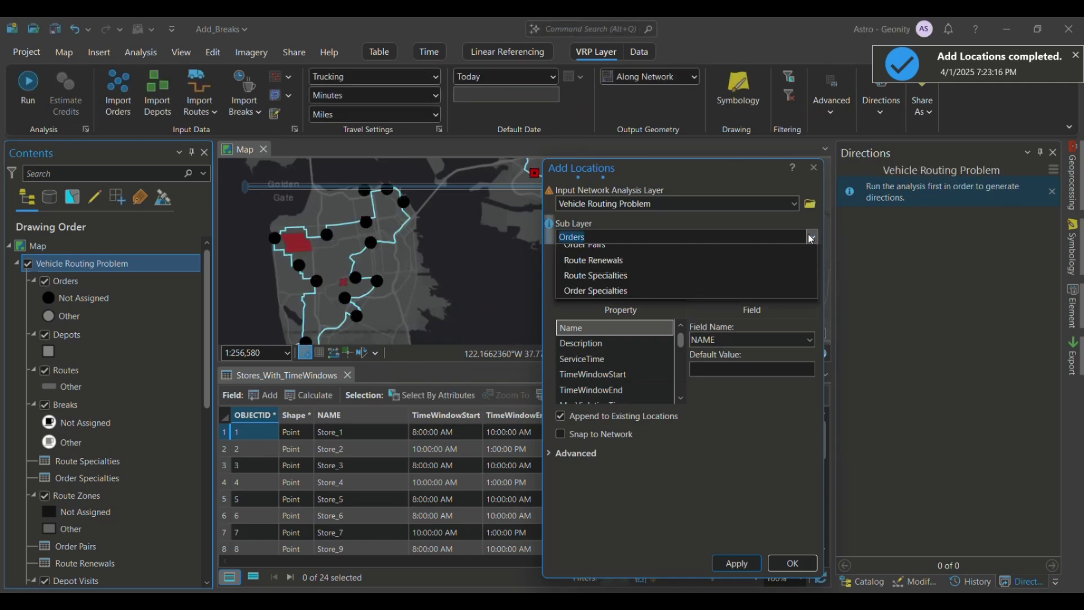
click(694, 269)
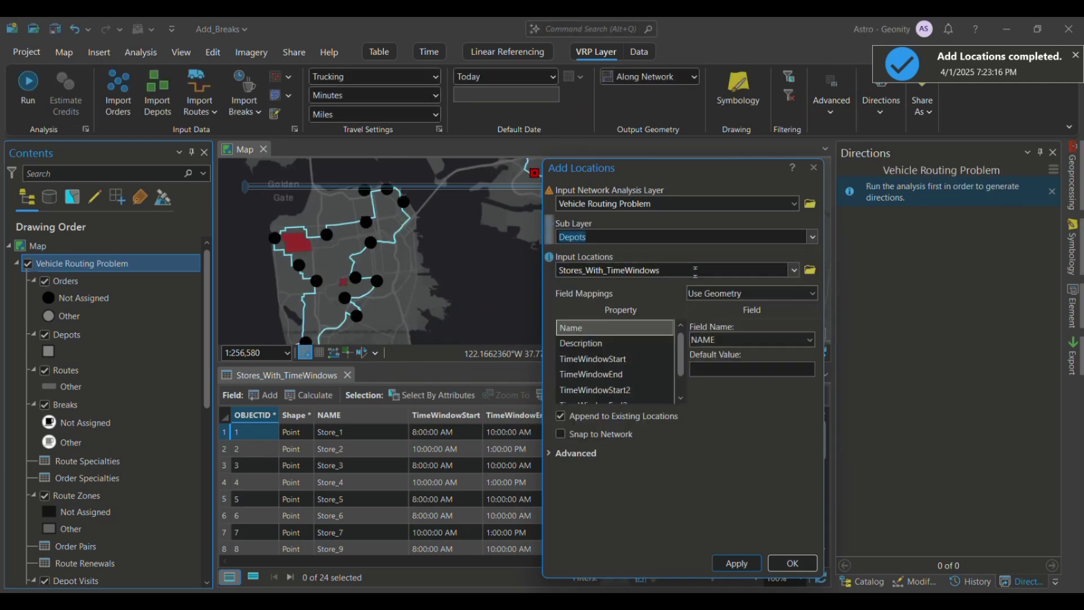
click(795, 269)
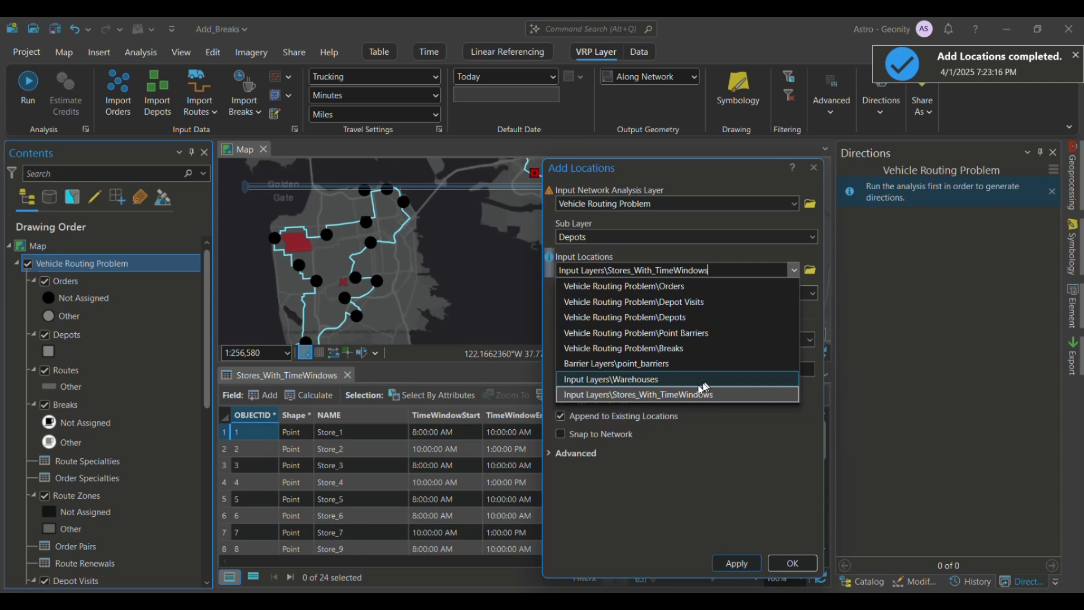
click(700, 382)
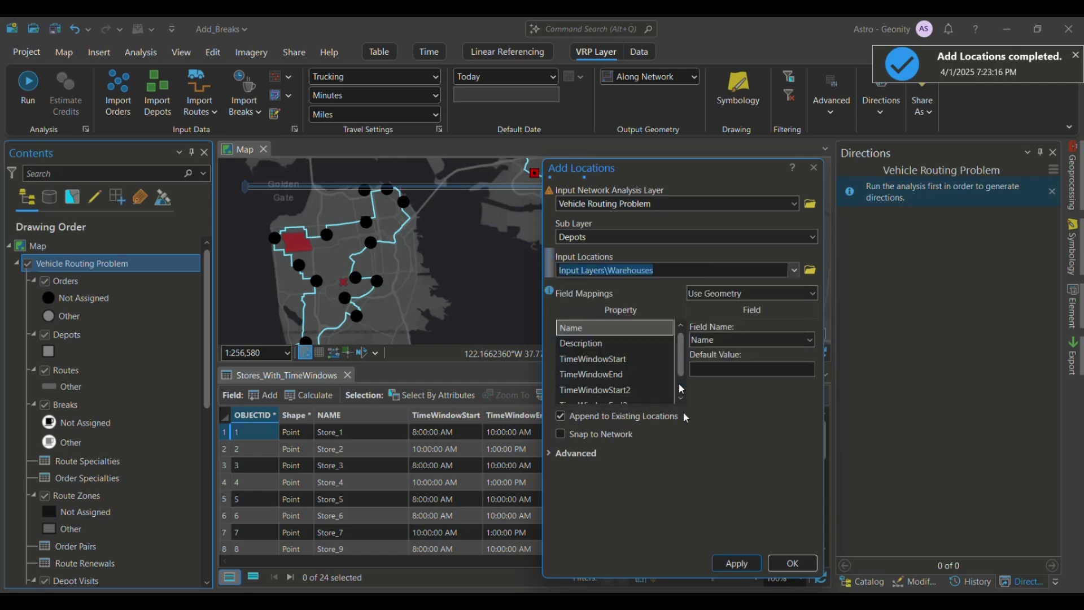
click(733, 563)
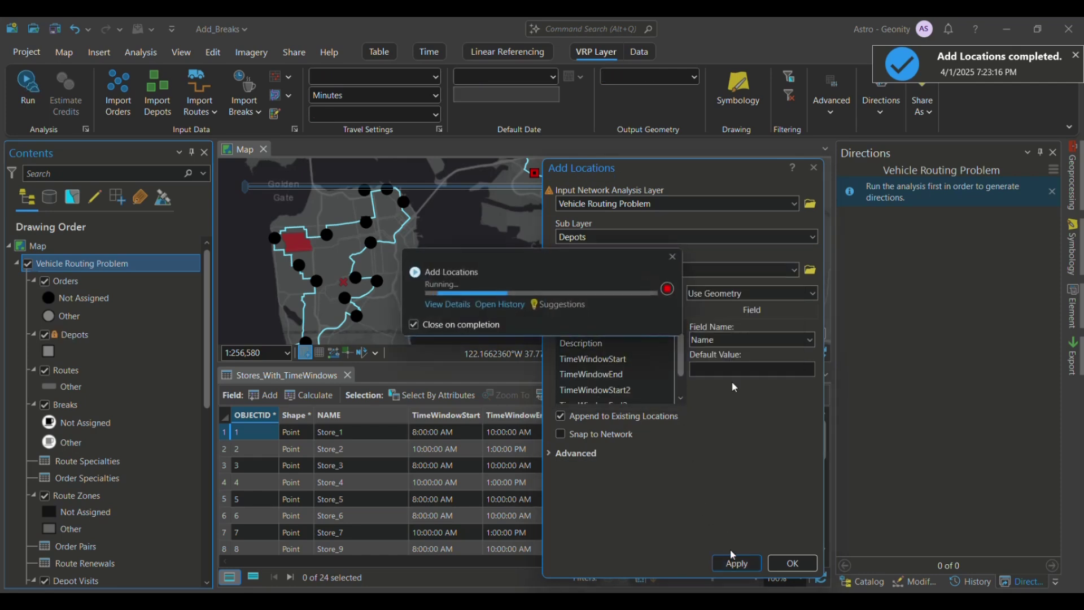
Load point_barriers into the Point Barriers sublayer.
click(813, 238)
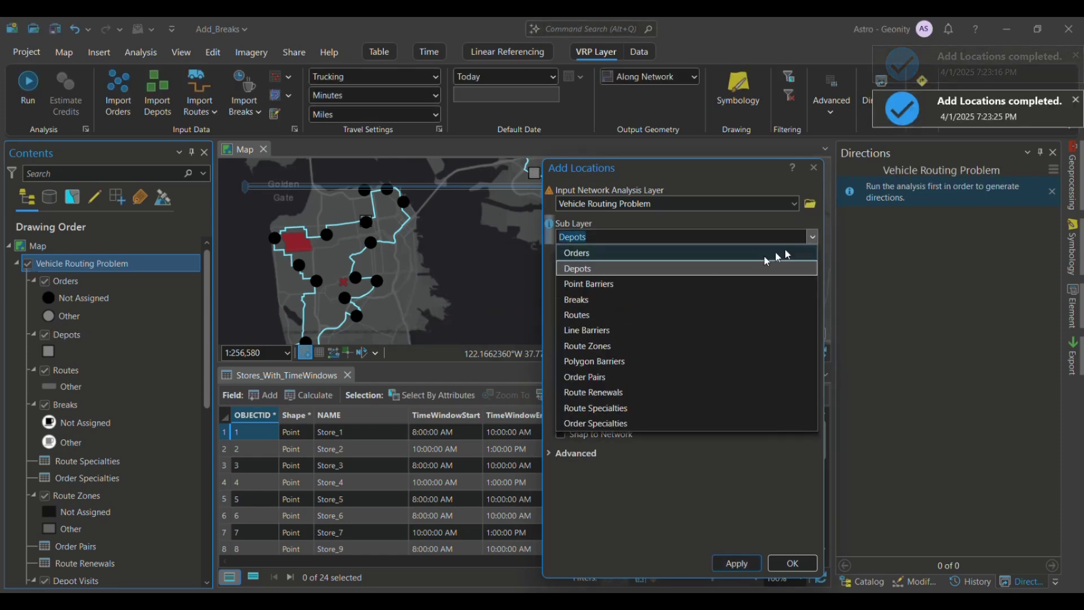
click(684, 284)
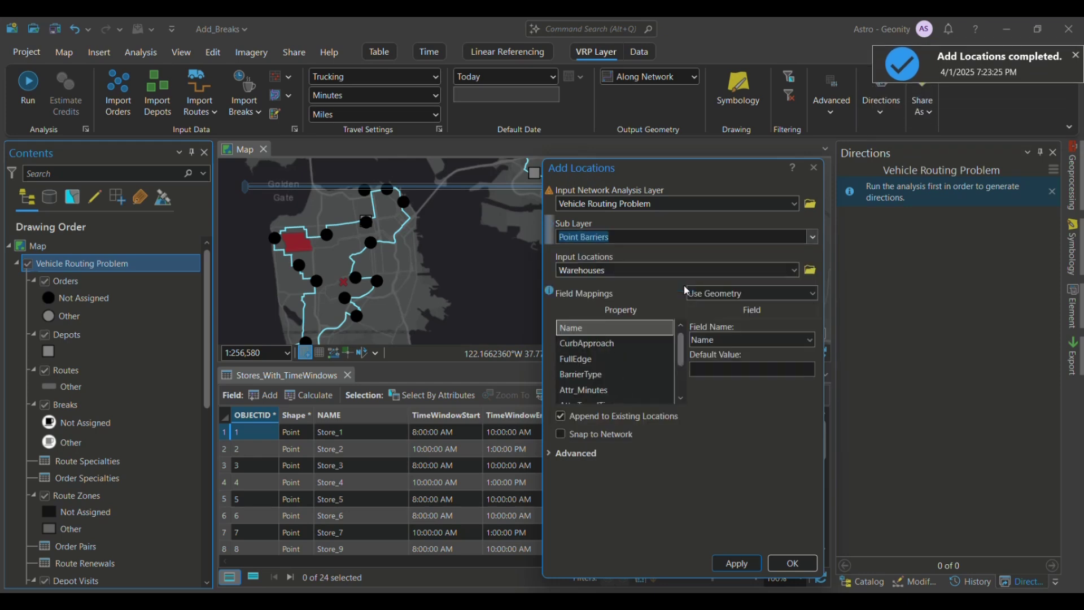
click(795, 270)
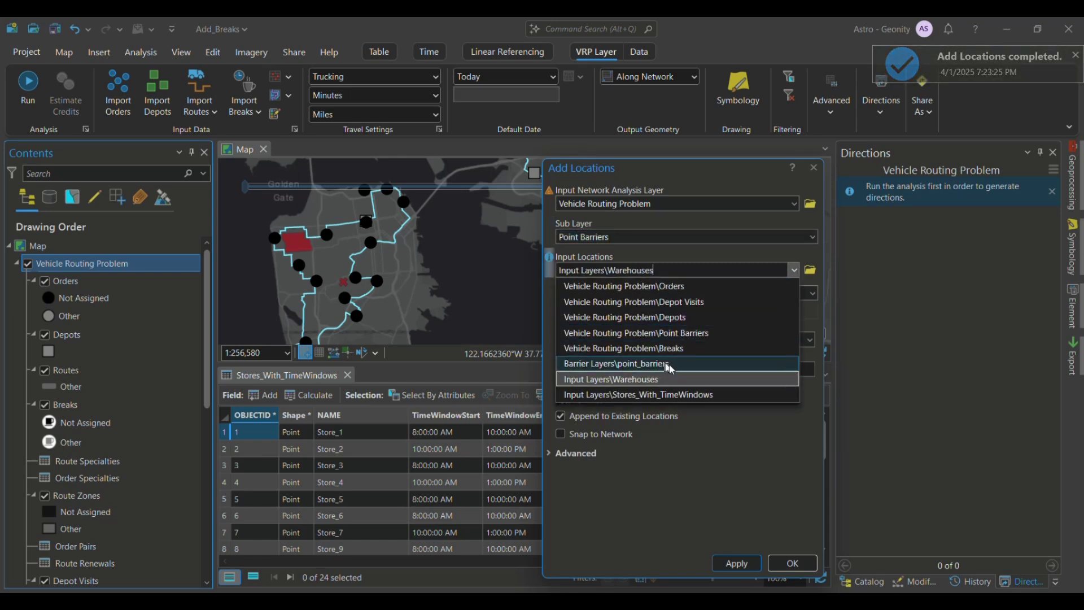
click(671, 368)
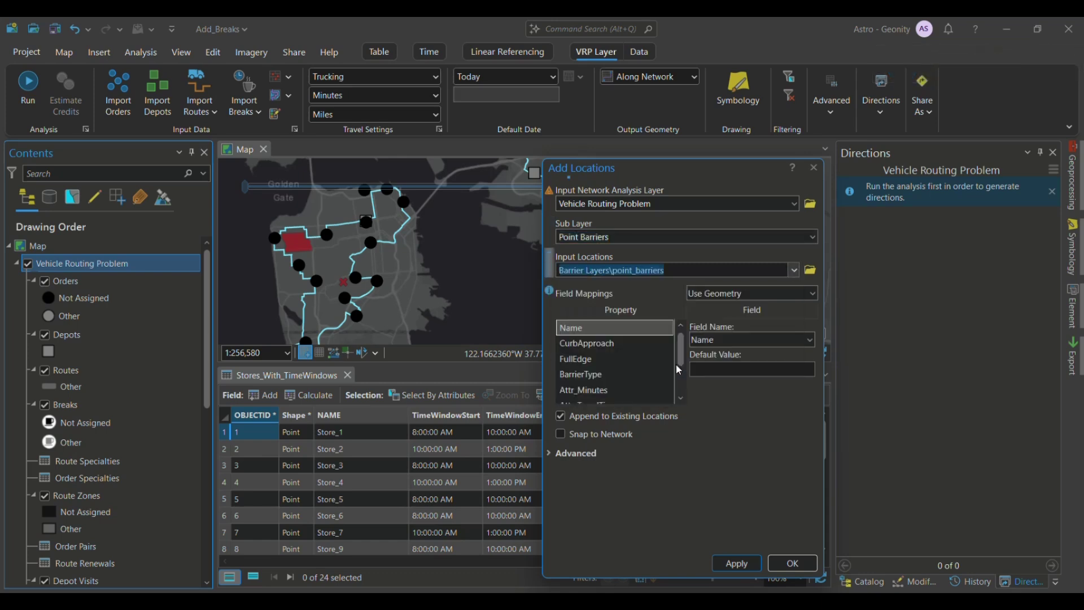
click(747, 567)
click(813, 238)
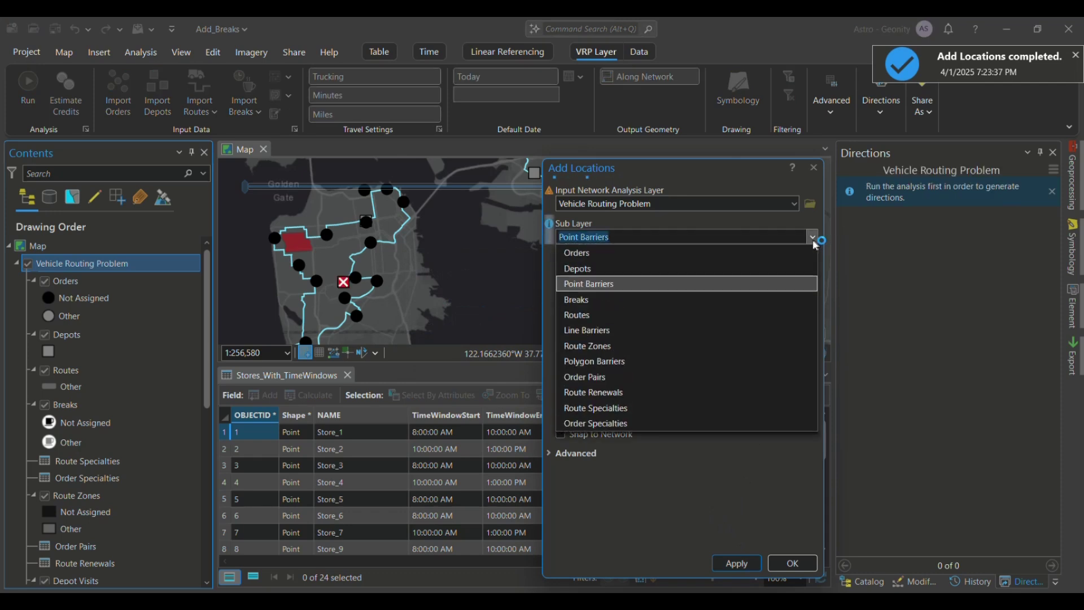
Load Delivery_Routes into the Routes sublayer.
click(624, 316)
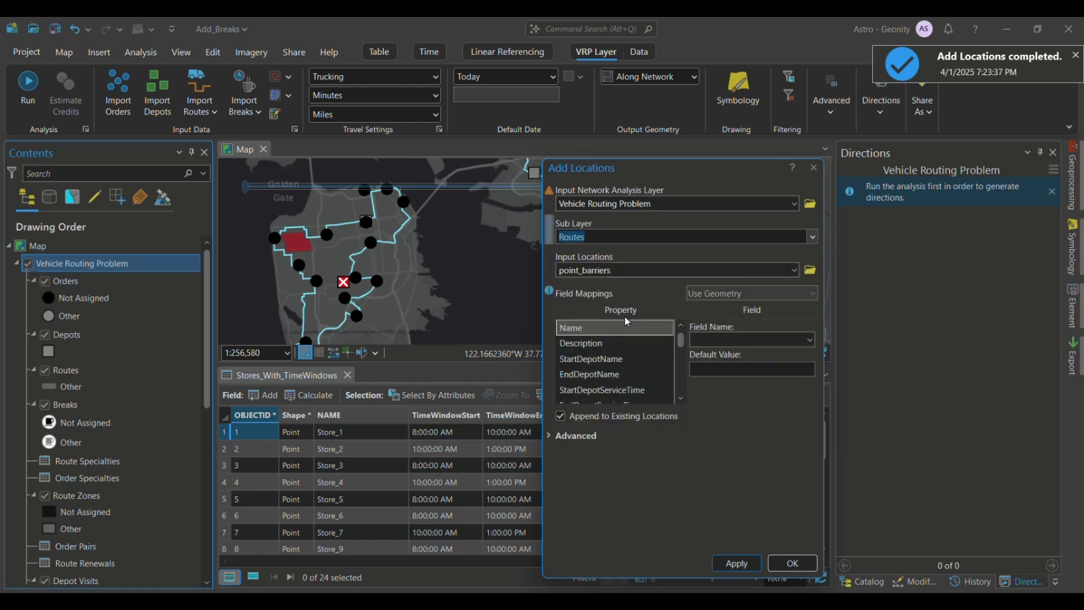
click(792, 271)
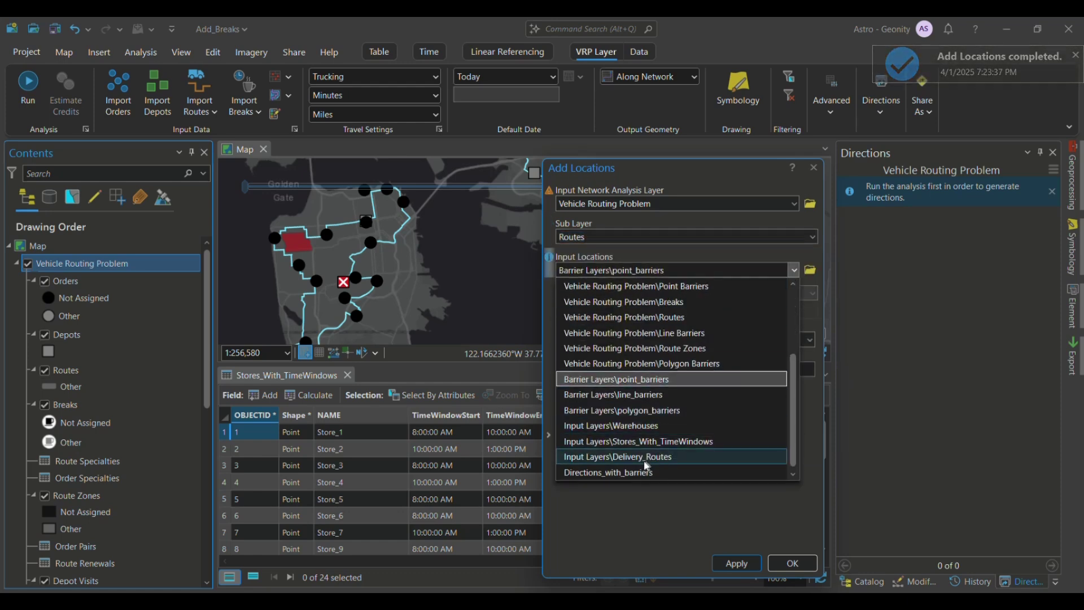
click(644, 460)
click(736, 563)
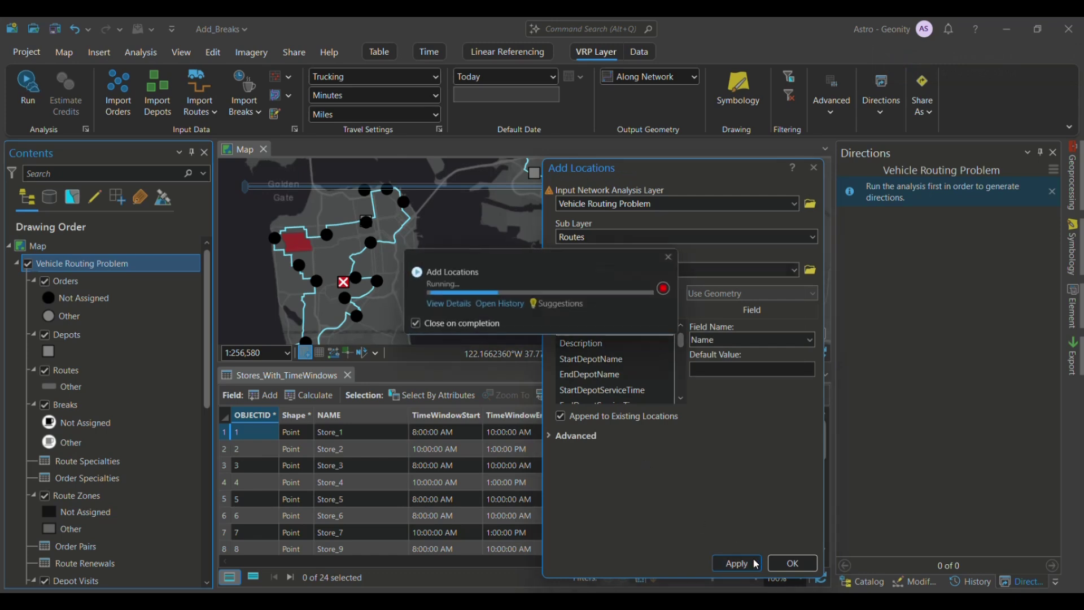
Load line_barriers into the Line Barriers sublayer.
click(812, 236)
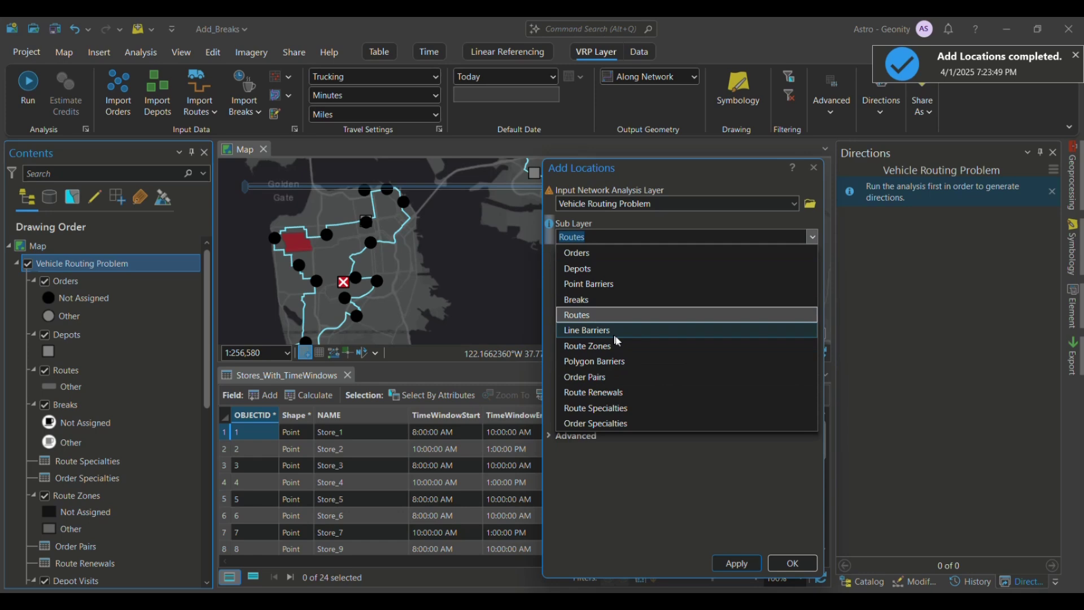
click(617, 332)
click(795, 271)
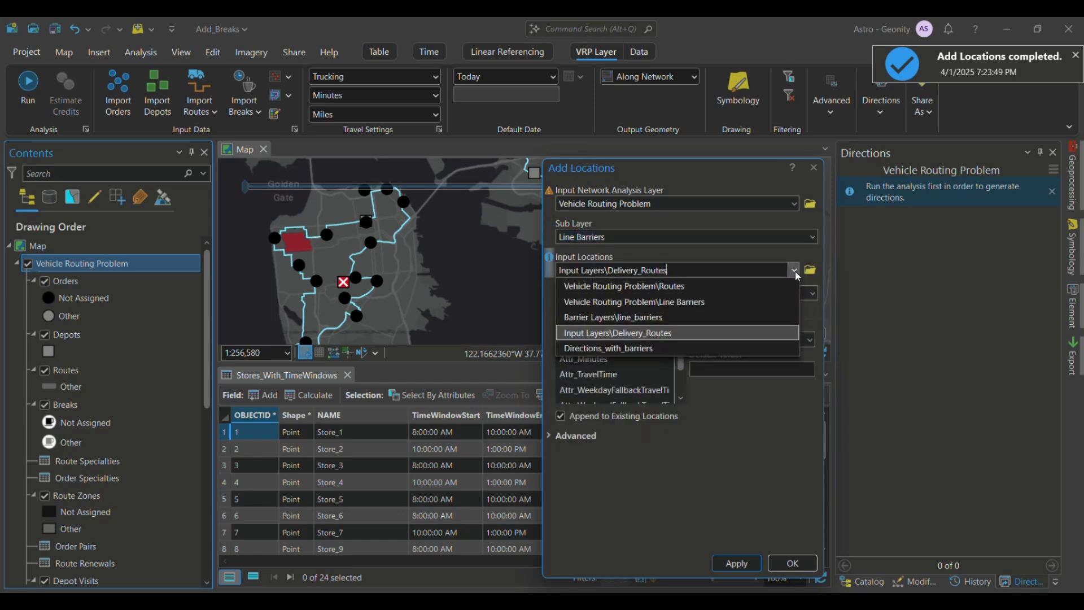
click(623, 318)
click(731, 563)
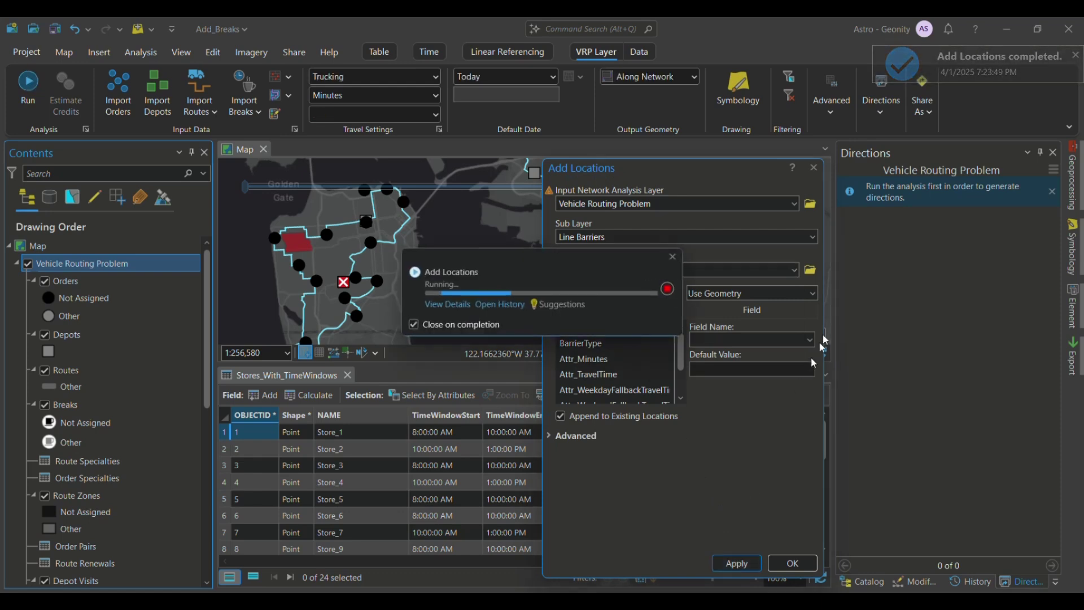
Load polygon_barriers into the Polygon Barriers sublayer, then close Add Locations.
click(813, 236)
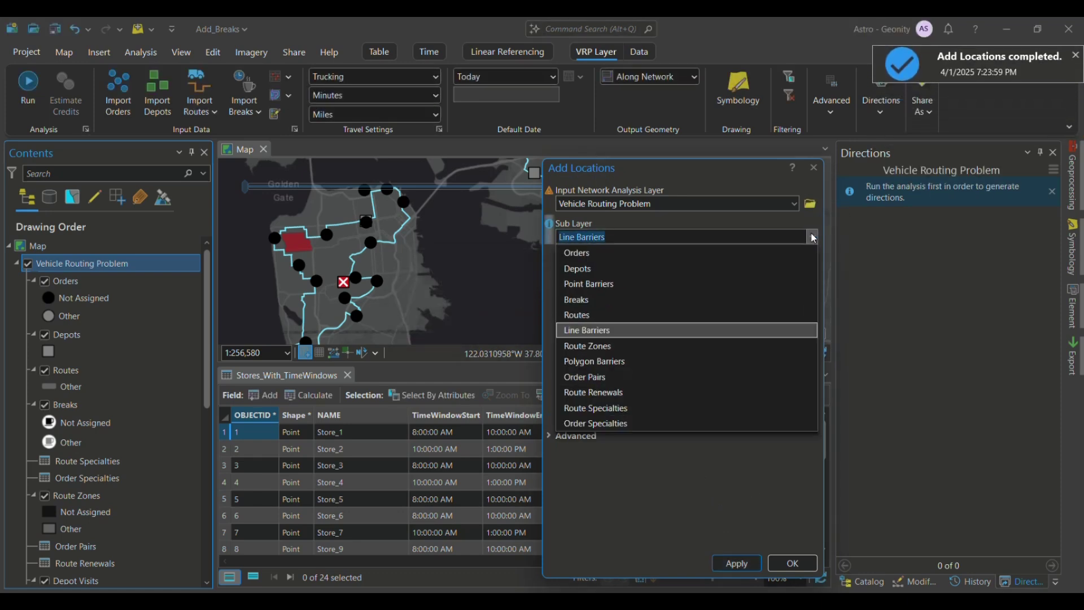
click(620, 362)
click(788, 270)
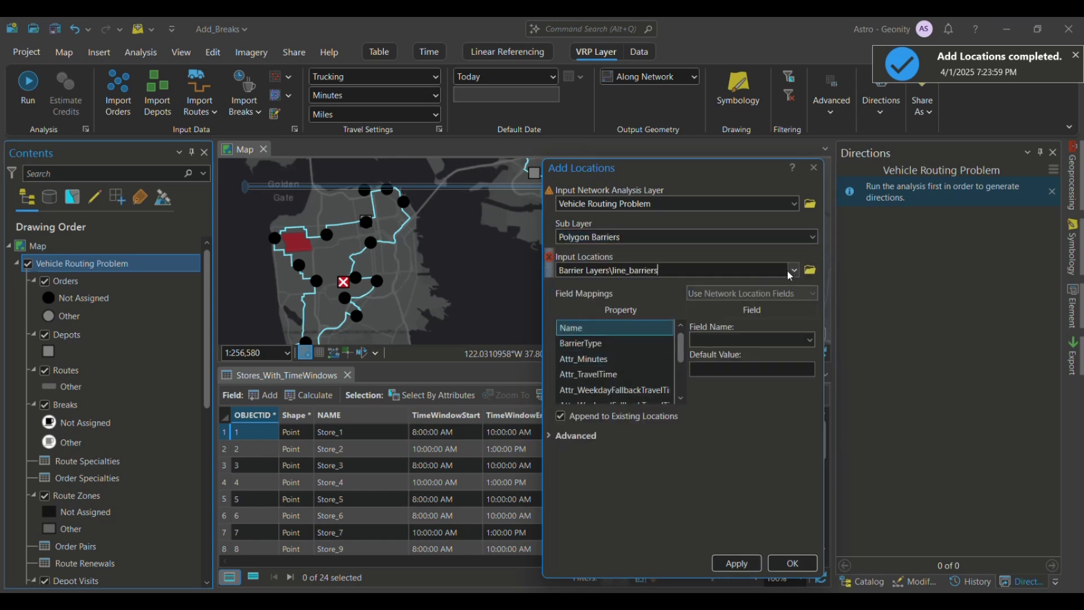
click(793, 270)
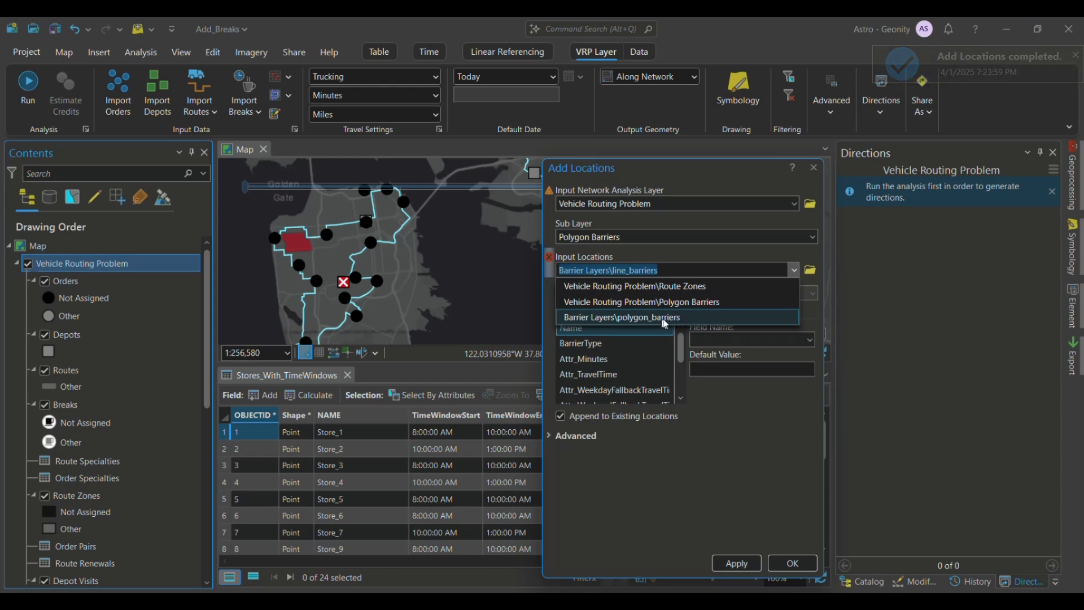
click(683, 316)
click(737, 567)
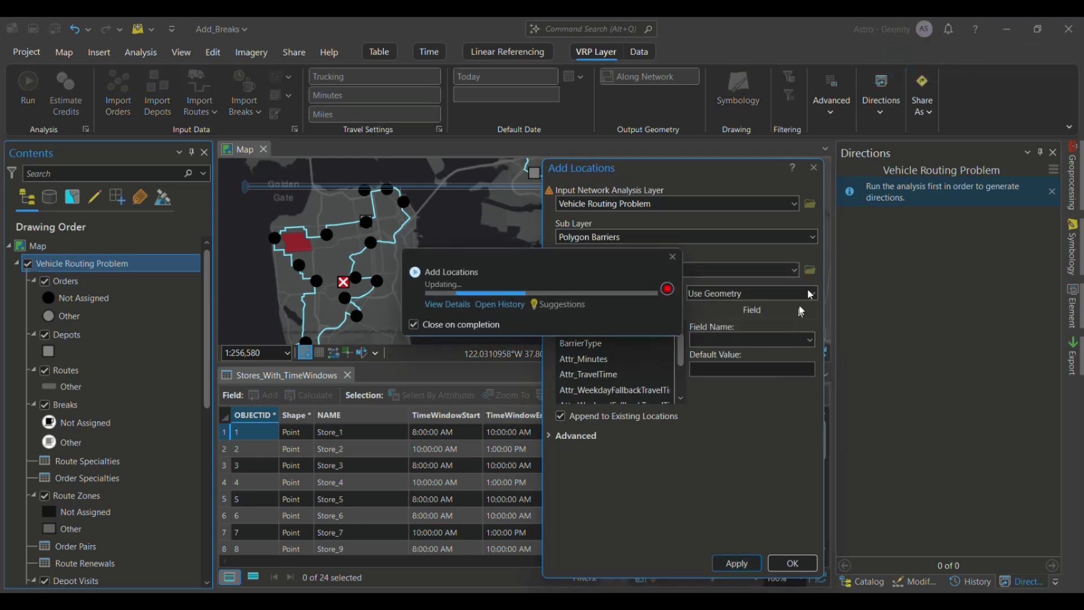
click(812, 237)
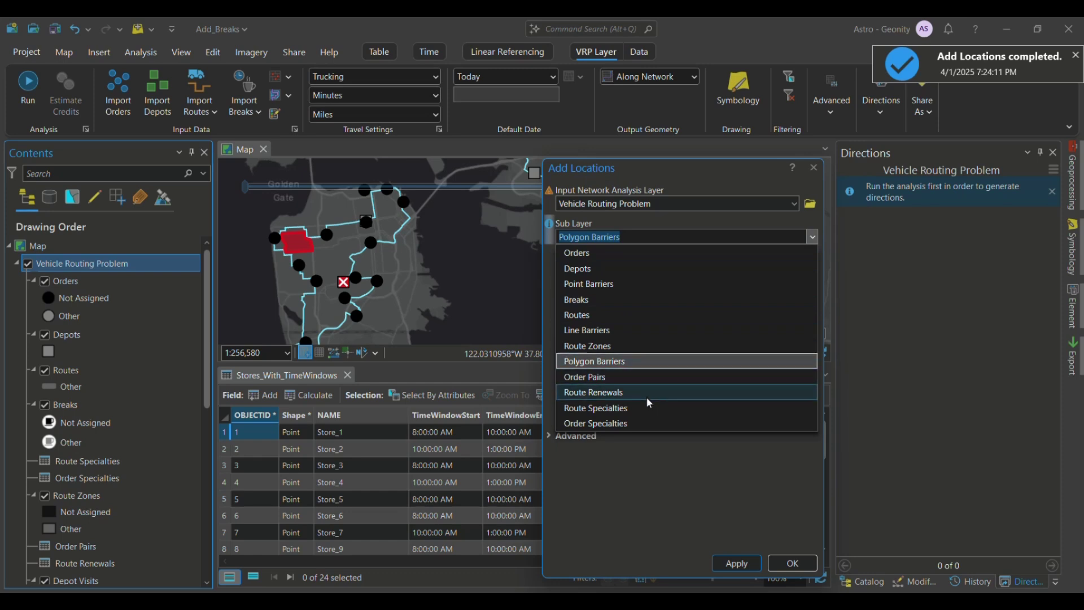
click(650, 483)
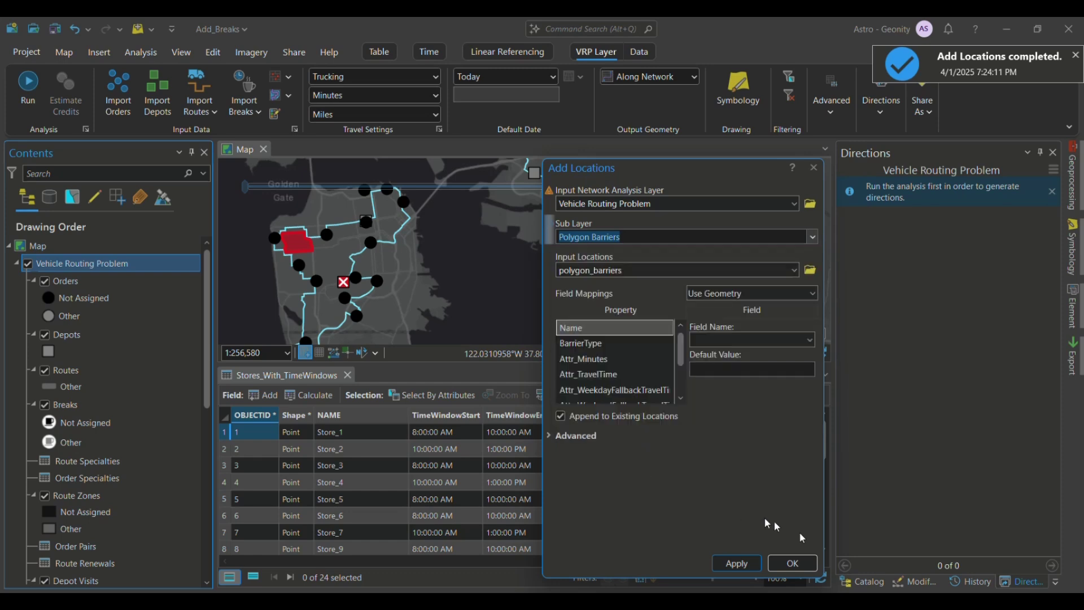
click(817, 171)
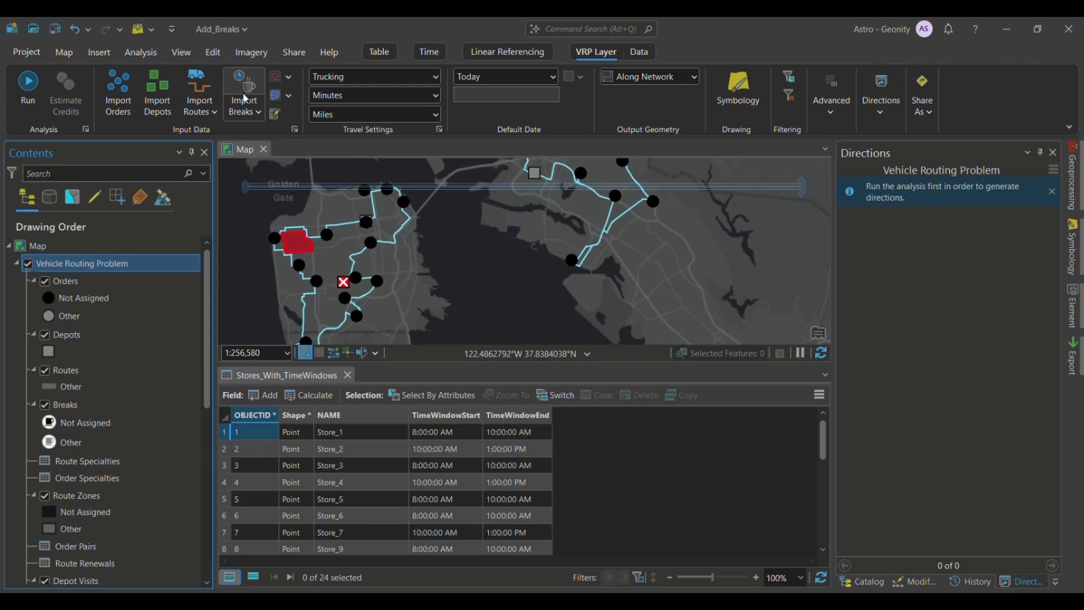
scroll(111, 378, down, 7)
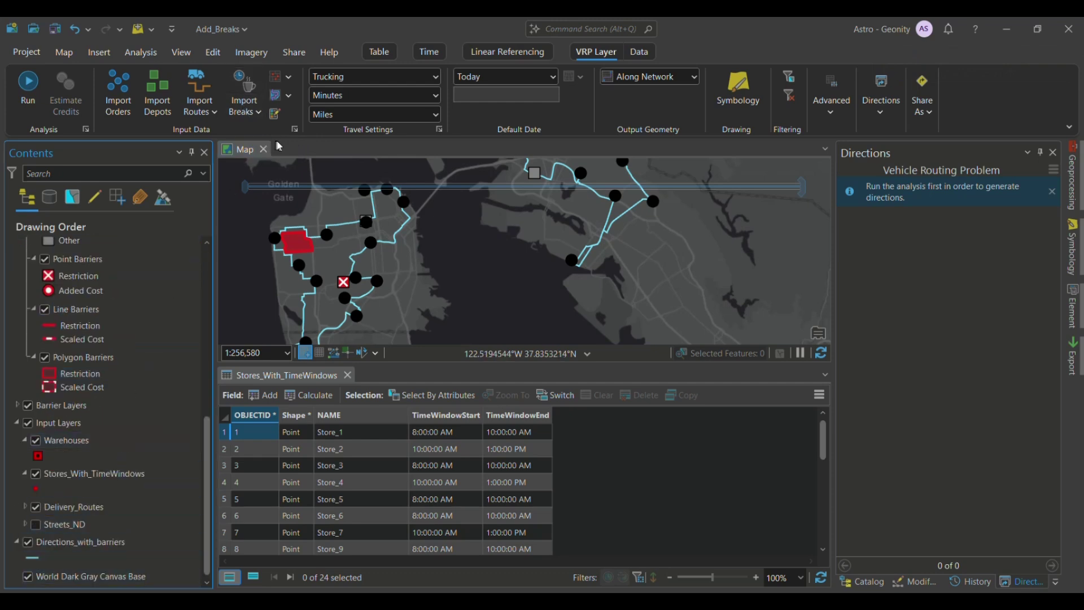
scroll(125, 319, up, 7)
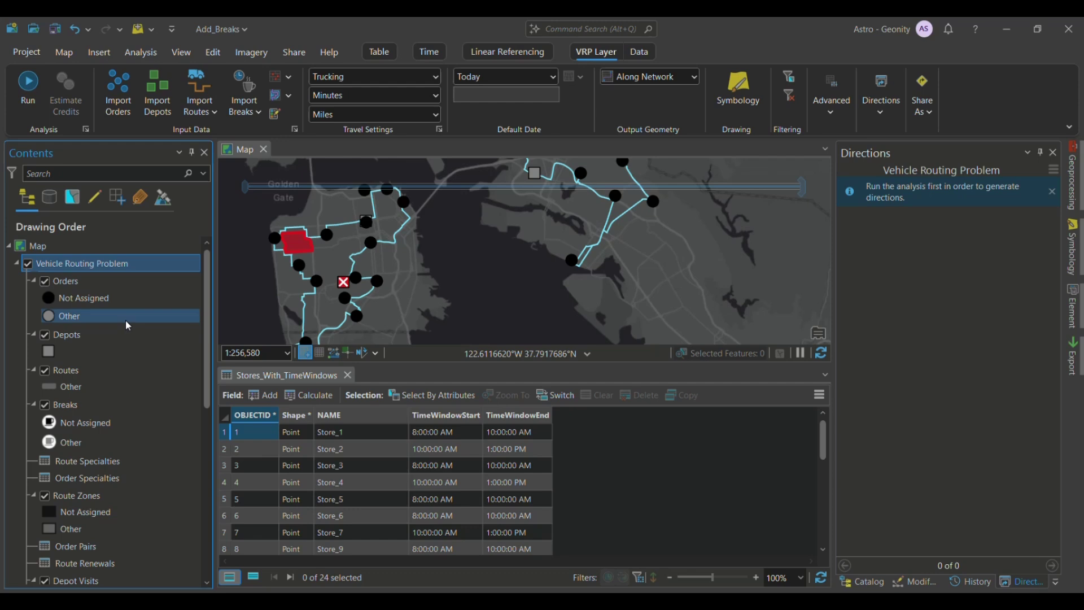
Add the Breaks table from Add_Breaks.gdb in the Catalog to the current map.
click(864, 584)
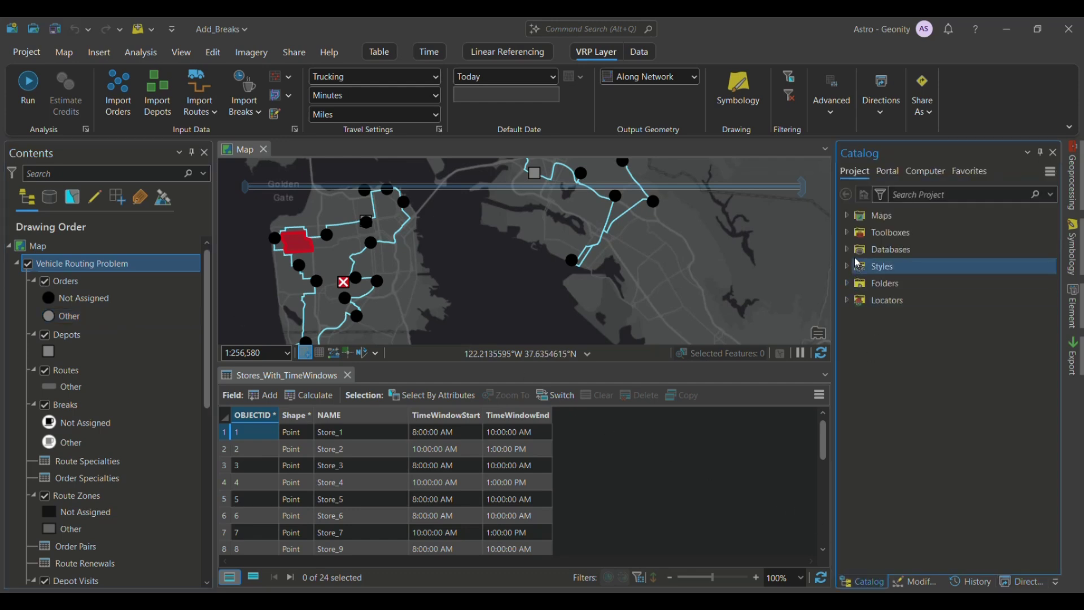
click(845, 282)
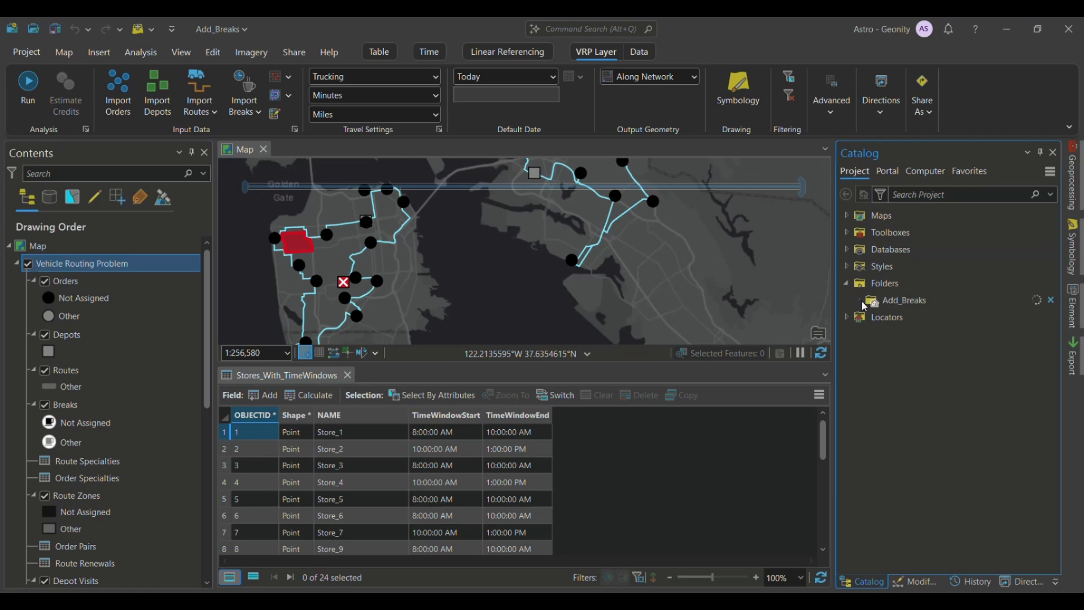
click(862, 302)
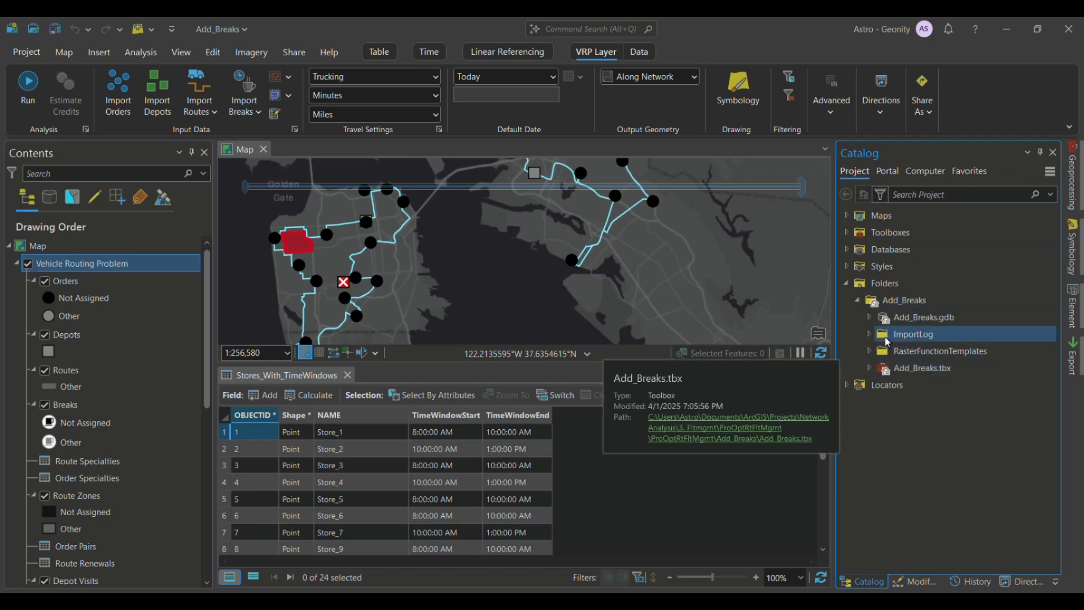
click(871, 319)
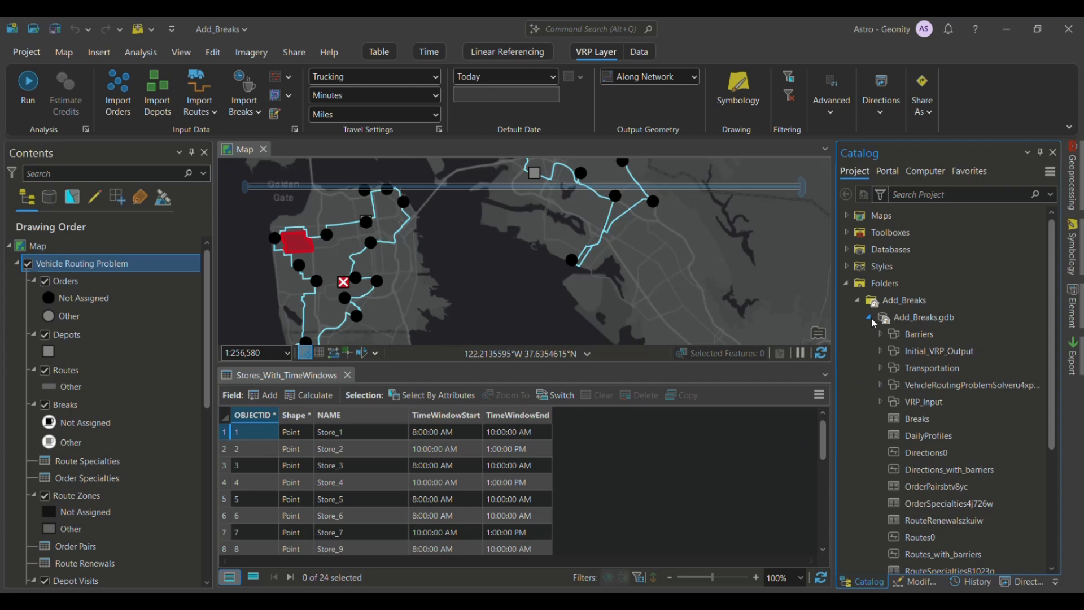
scroll(909, 321, down, 5)
scroll(909, 321, up, 5)
scroll(909, 321, down, 1)
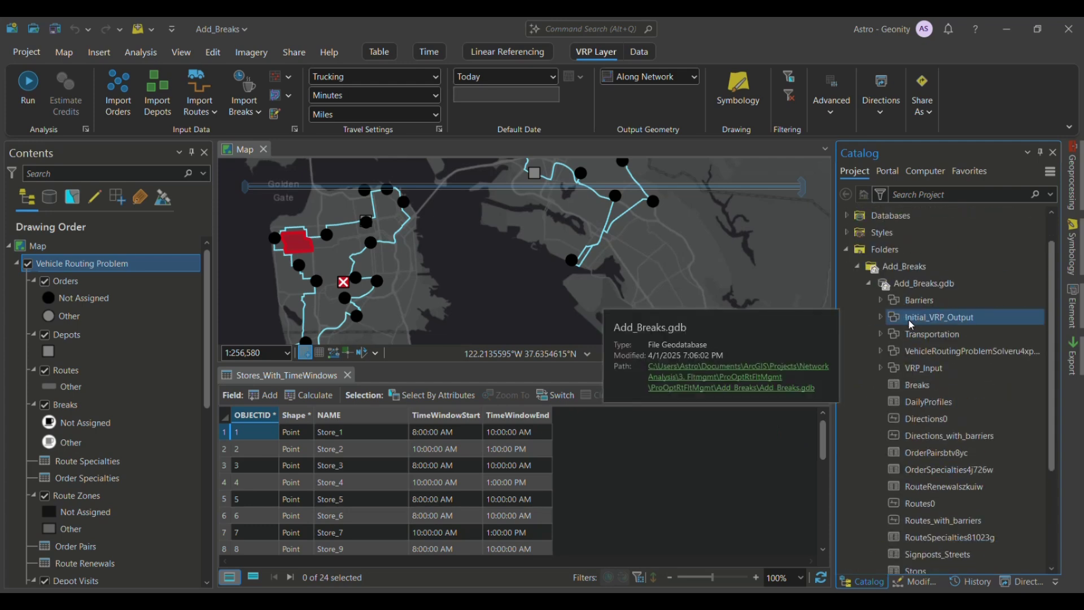
scroll(930, 270, down, 1)
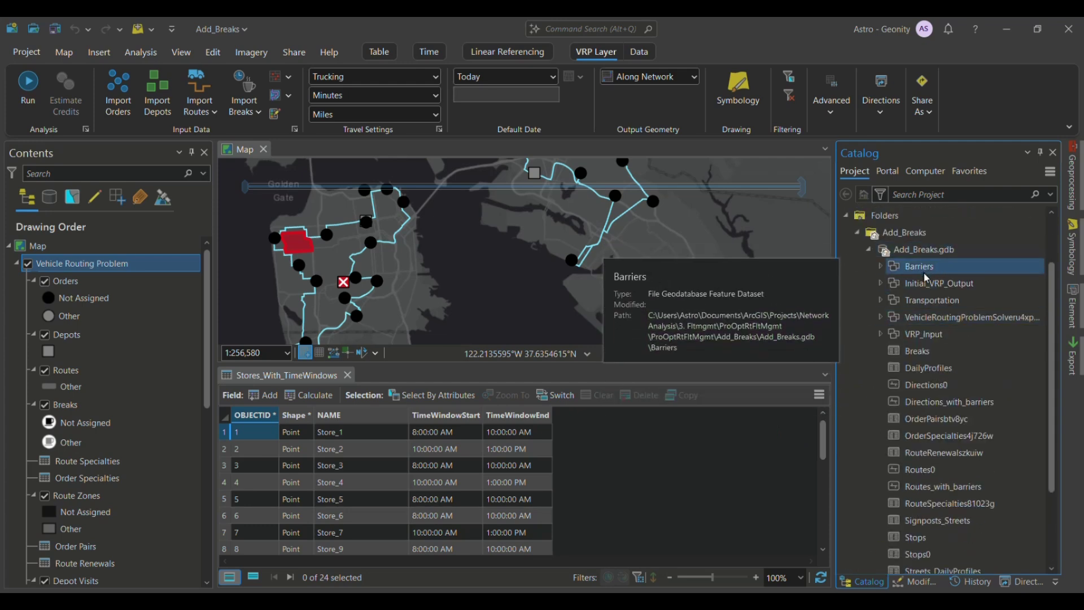
right_click(923, 354)
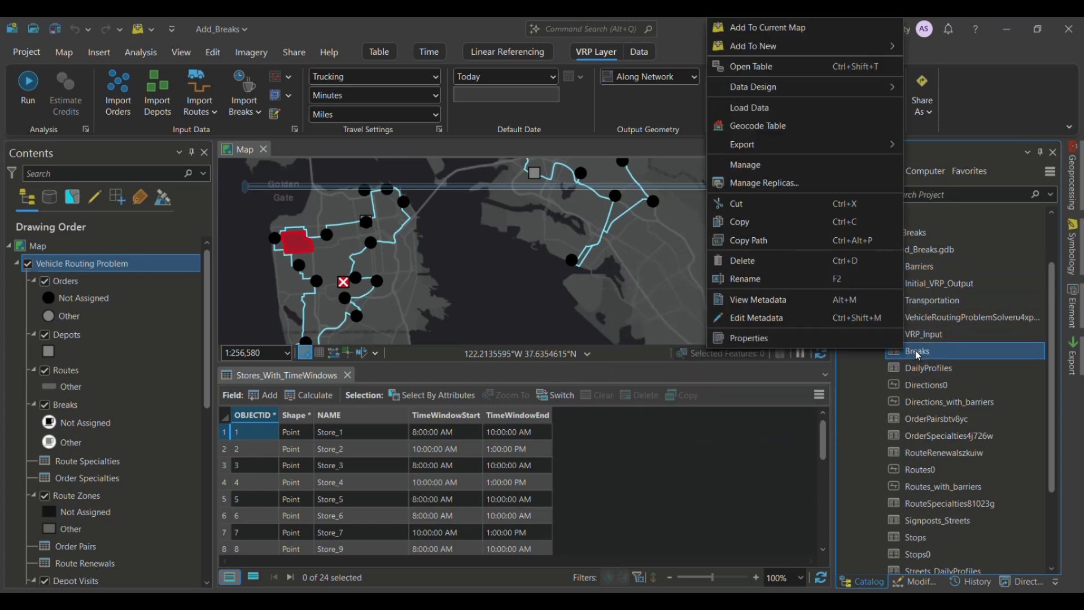
click(775, 29)
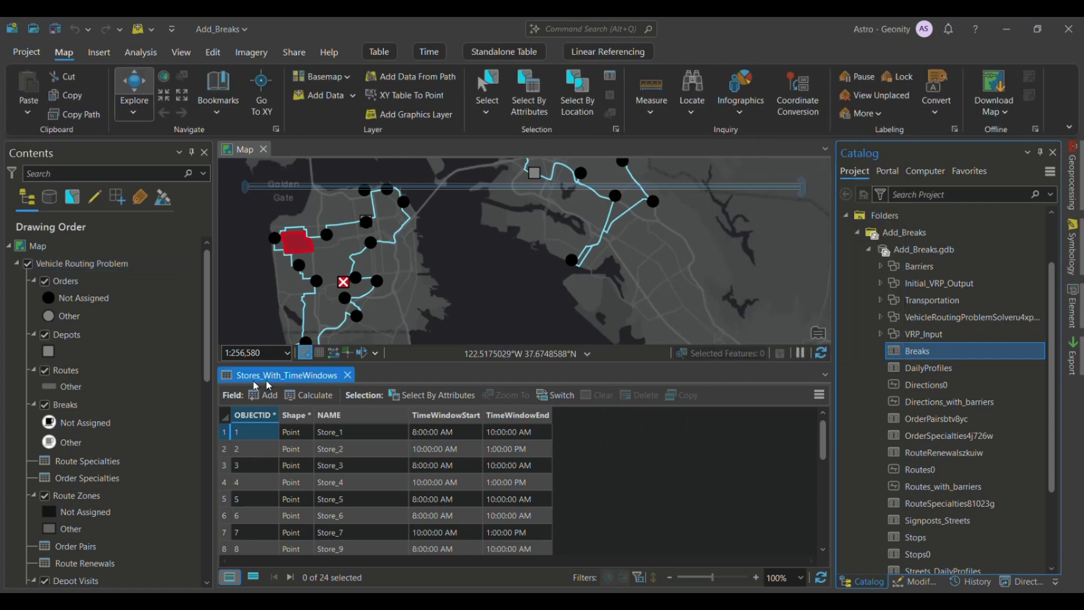
Dismiss the colour palette and bring up the Breaks standalone table's context menu.
scroll(127, 389, down, 10)
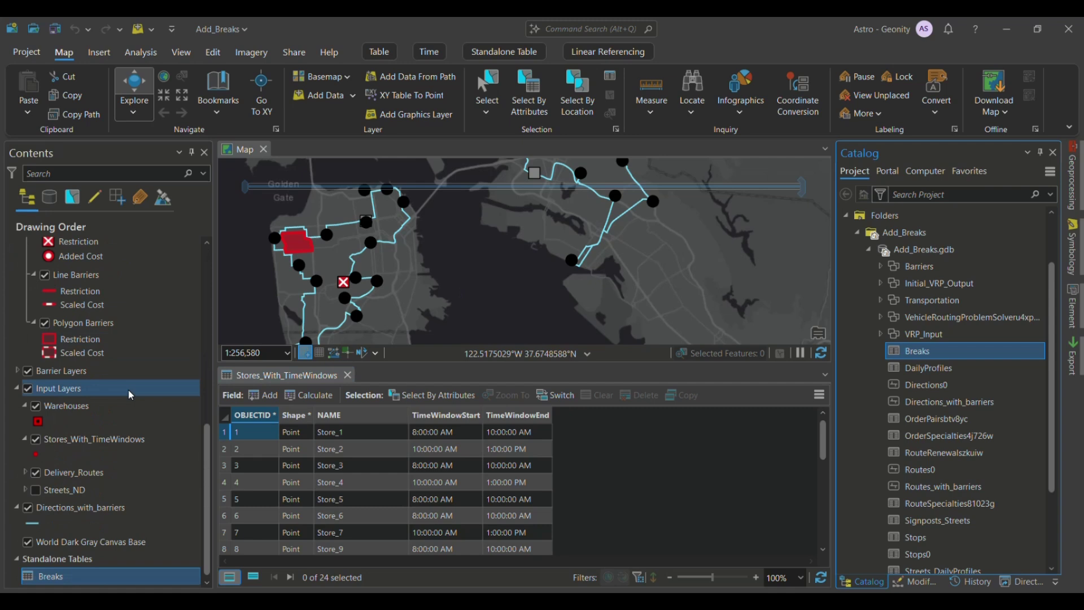
right_click(40, 582)
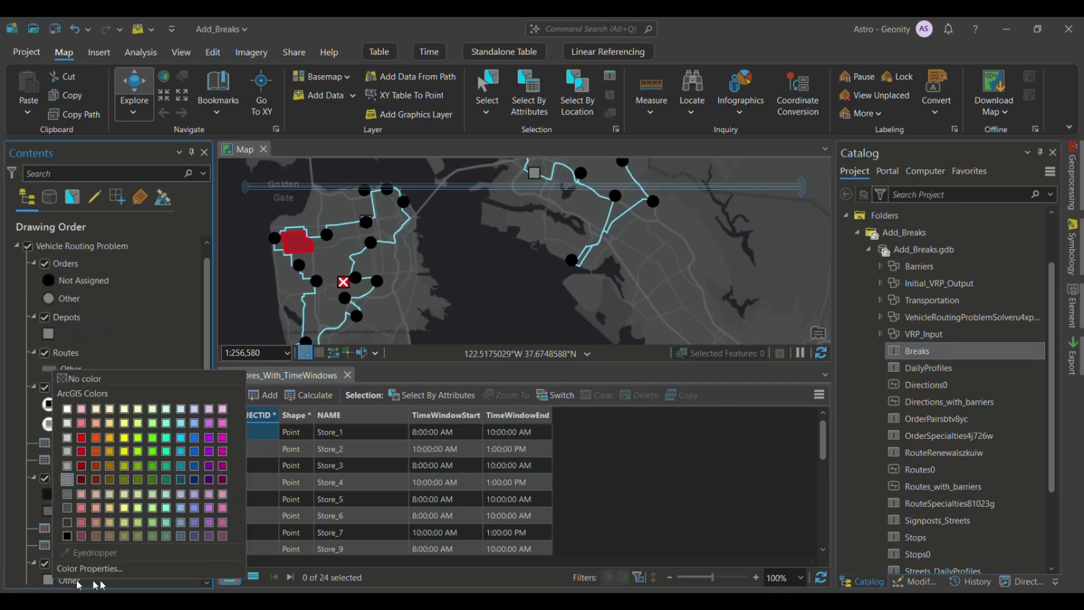
key(Escape)
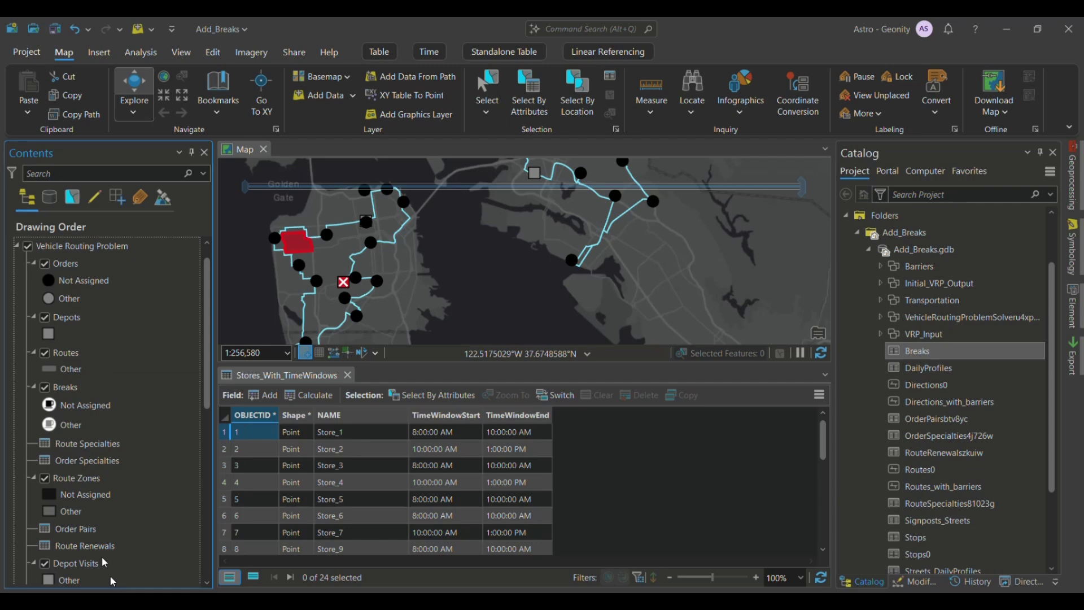
scroll(101, 554, down, 10)
right_click(74, 577)
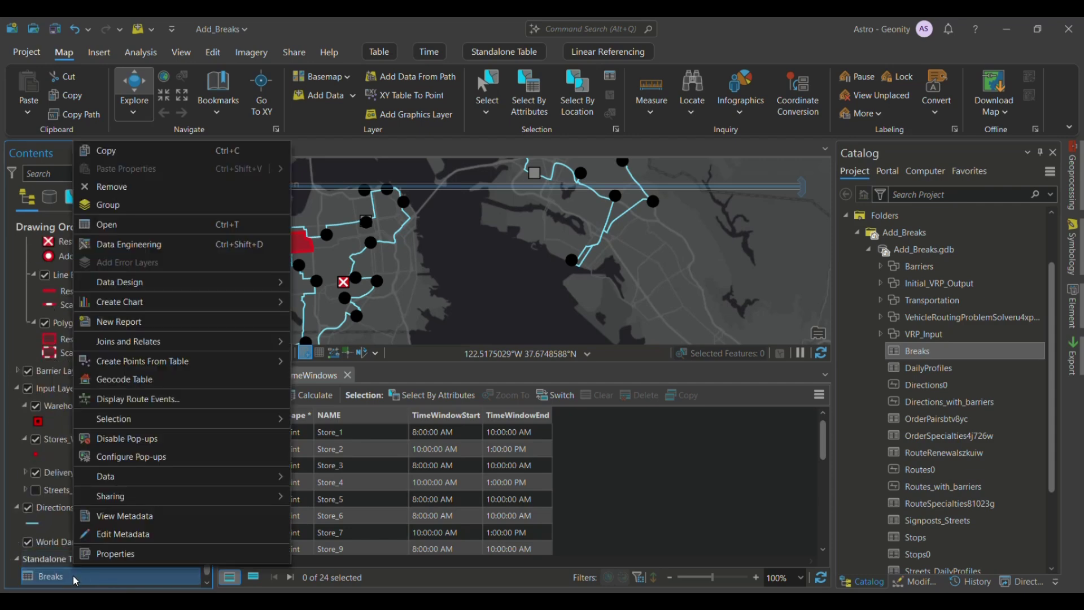
Open the Breaks table and review its 30-minute, 11:00 AM–1:00 PM breaks for Downtown and East Bay.
click(141, 226)
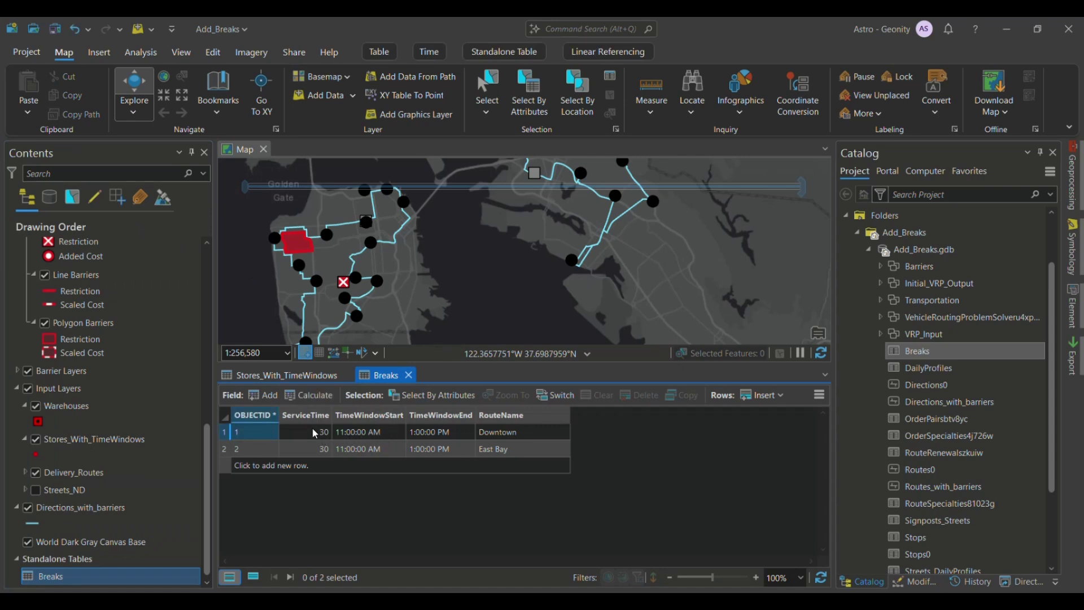
click(350, 433)
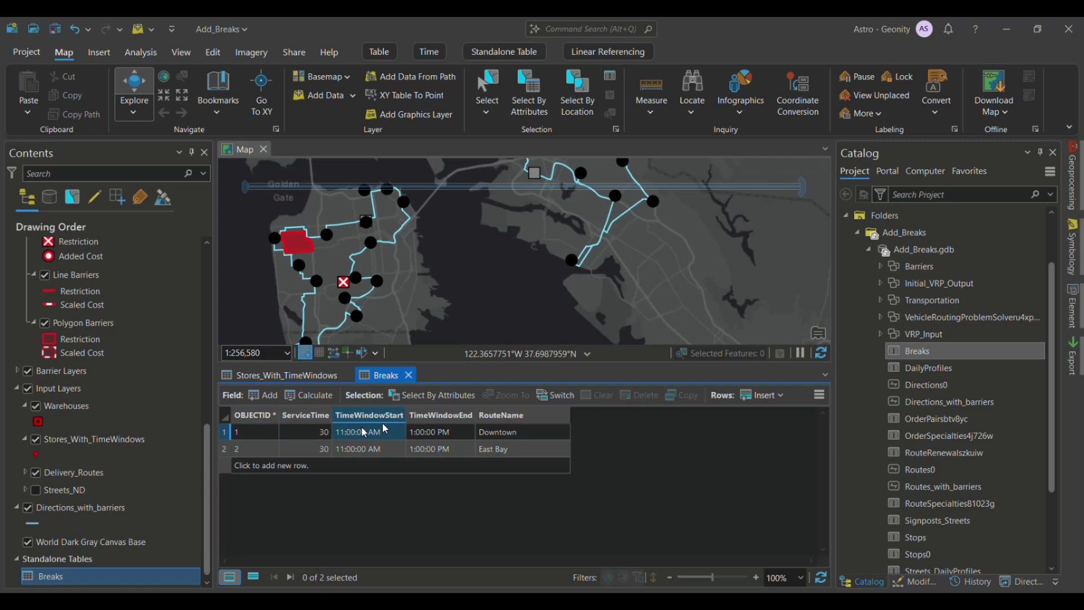
click(442, 440)
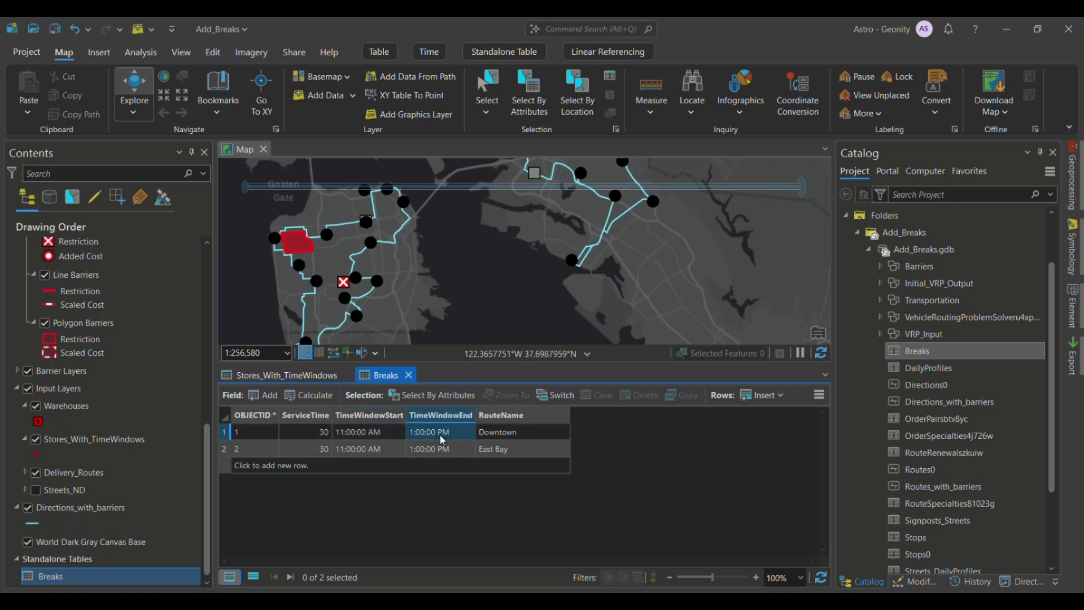
click(364, 434)
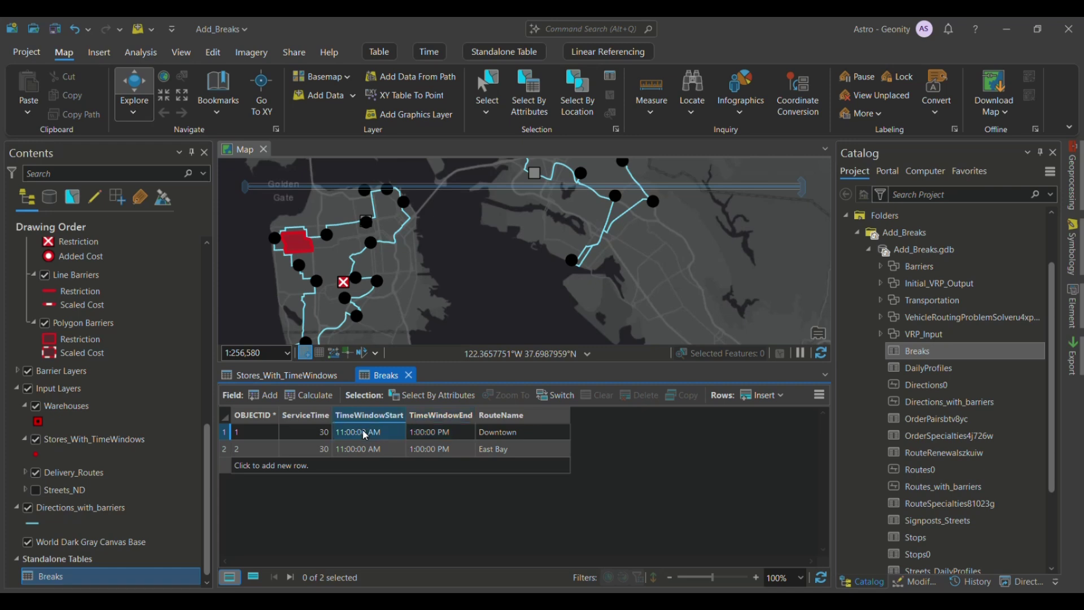
click(426, 434)
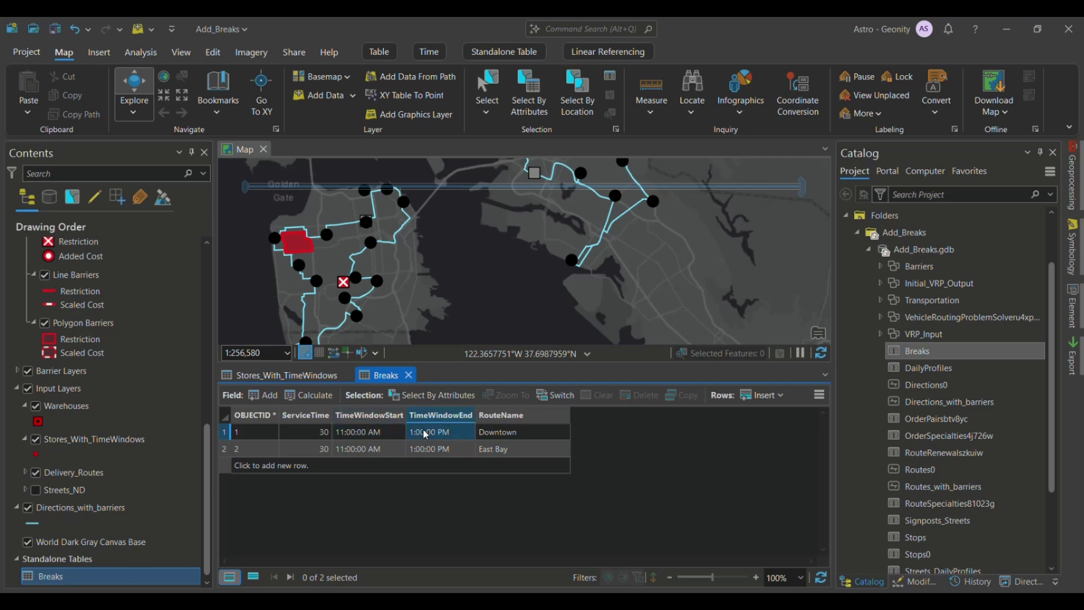
click(300, 433)
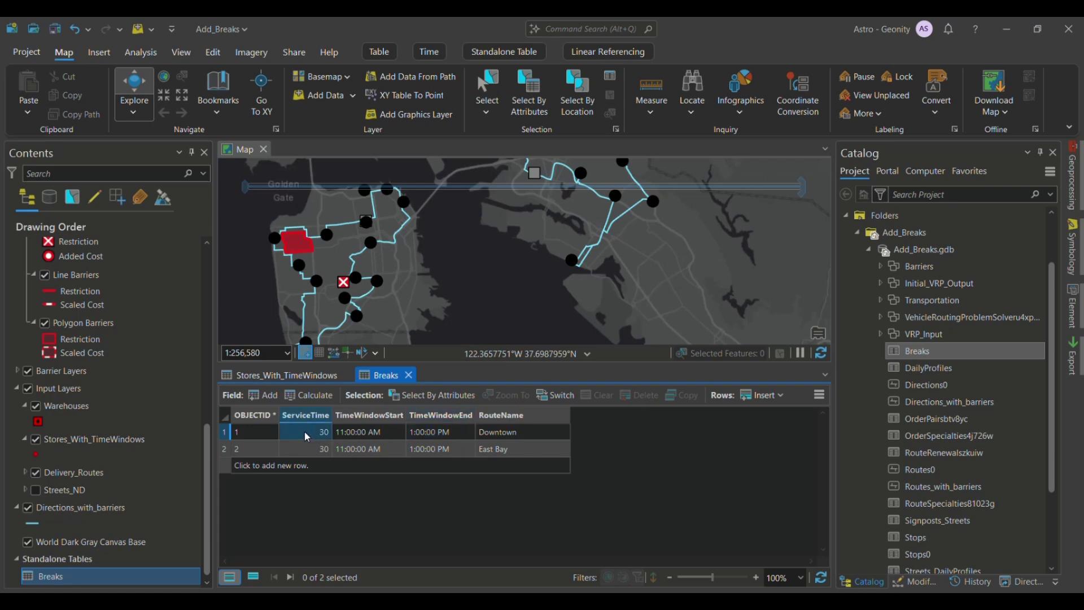
click(512, 436)
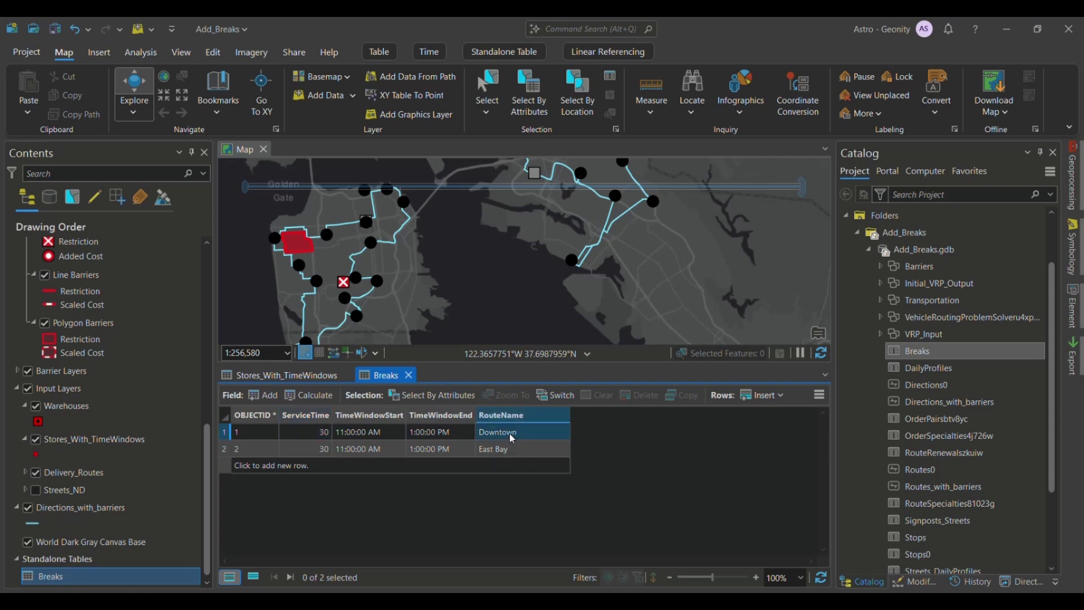
click(503, 451)
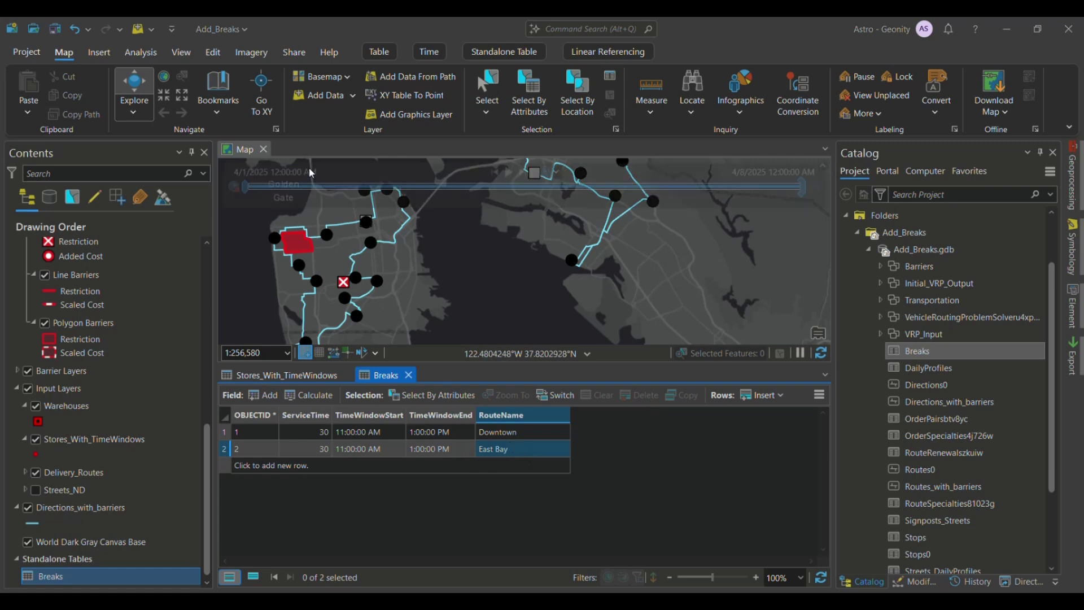
Import the Breaks table into the Vehicle Routing Problem's Breaks sublayer and close the tool.
scroll(130, 260, up, 10)
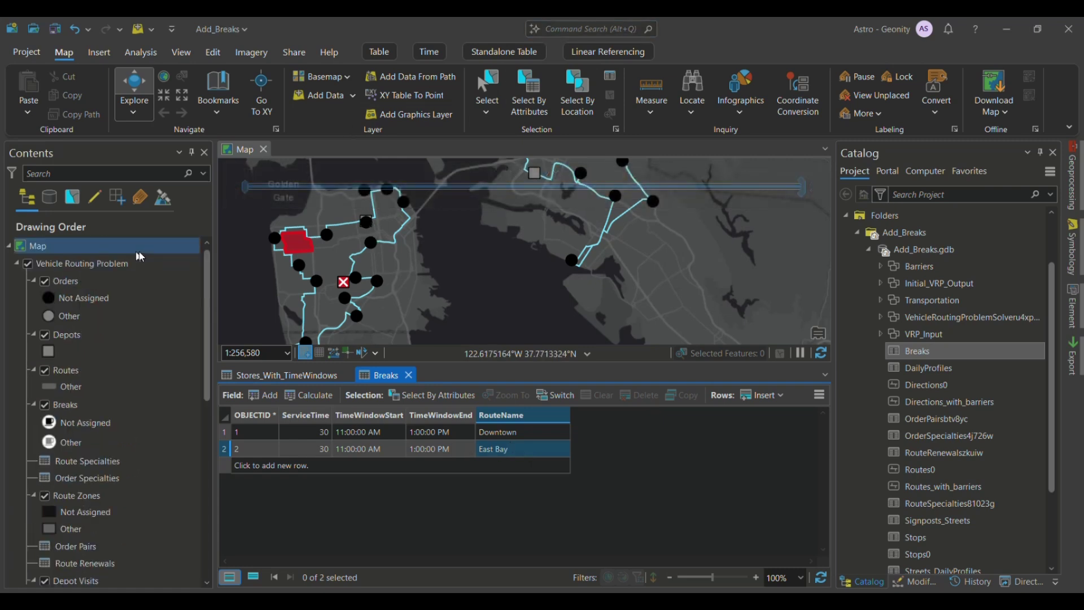
click(103, 266)
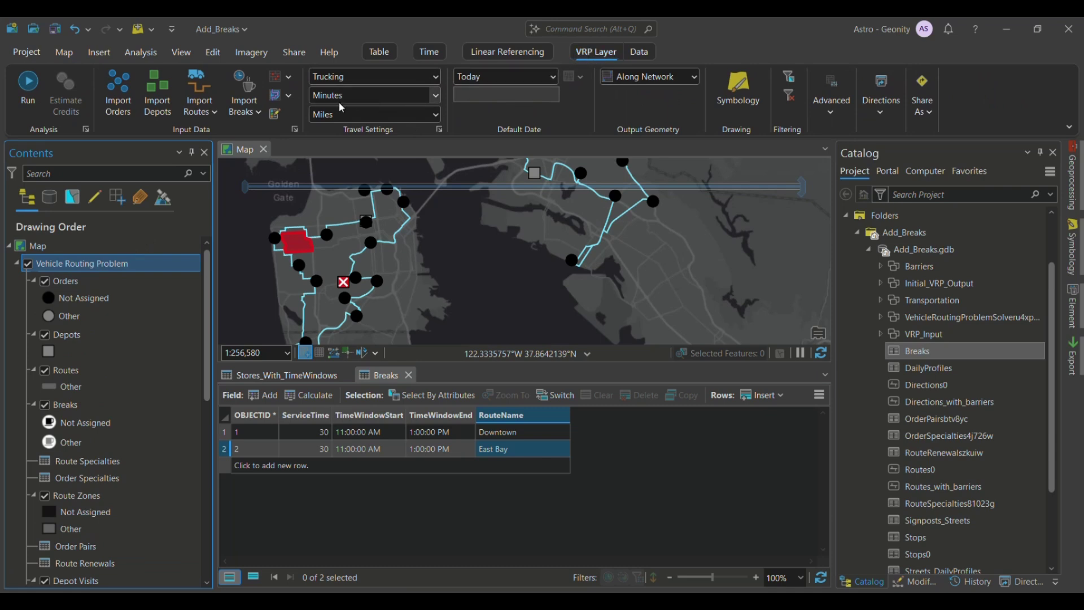
click(249, 84)
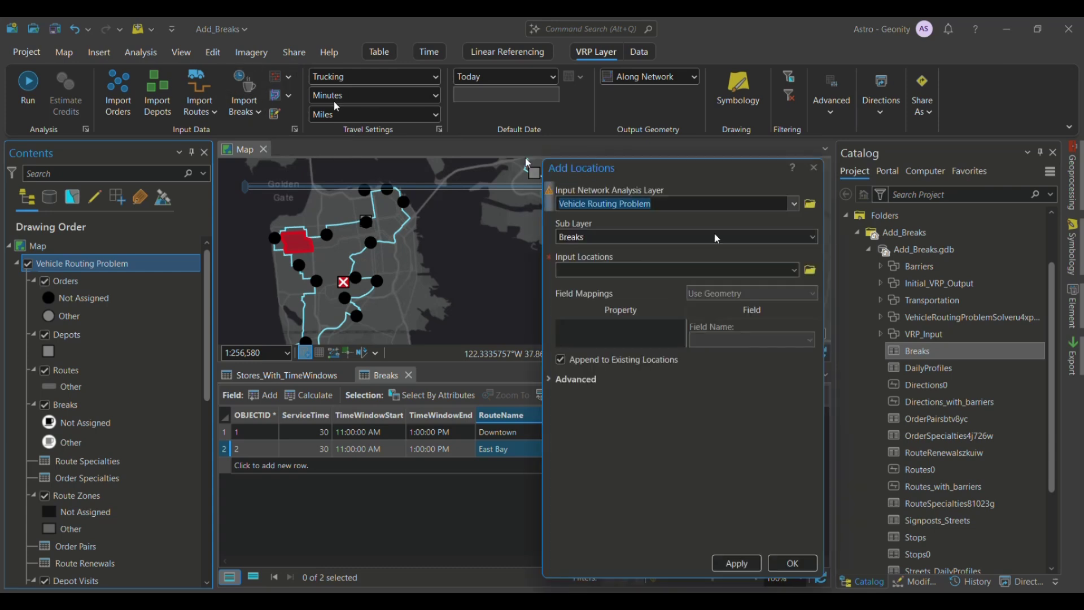
click(794, 271)
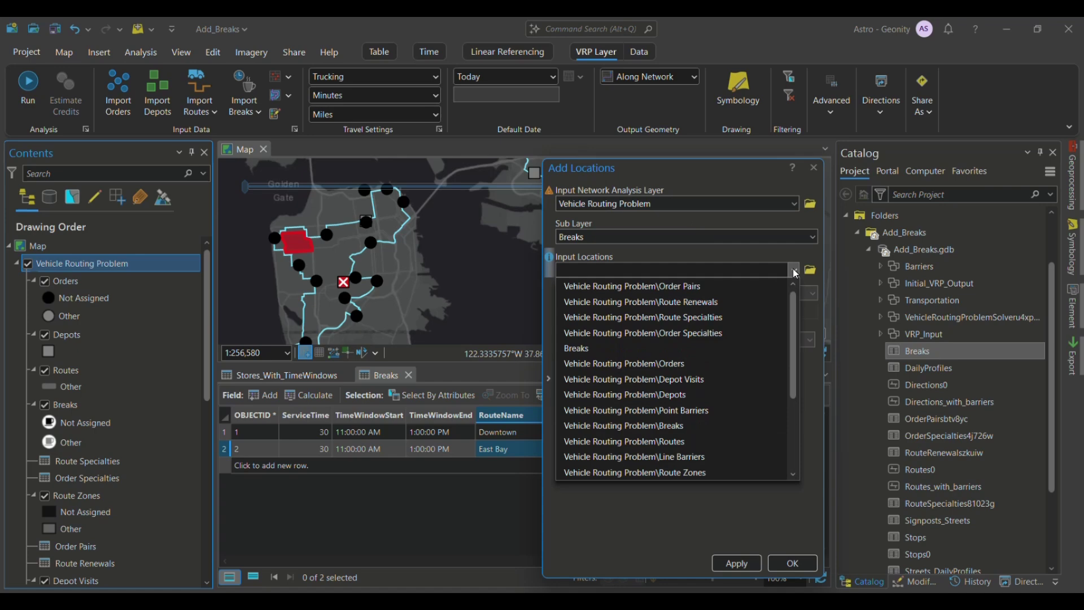
scroll(700, 391, down, 3)
scroll(689, 356, up, 1)
scroll(689, 352, up, 2)
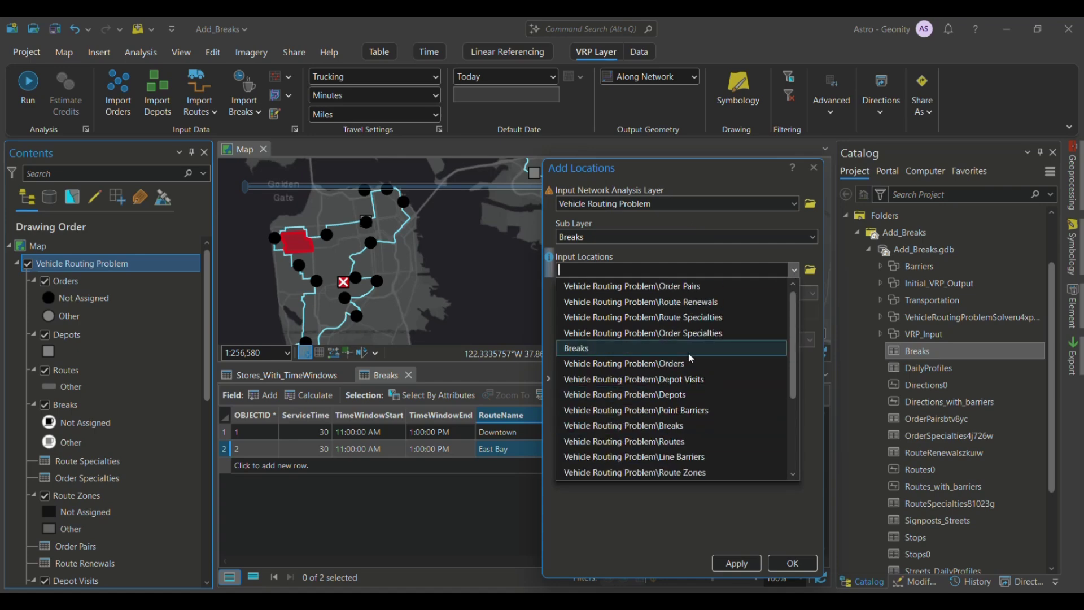
click(585, 351)
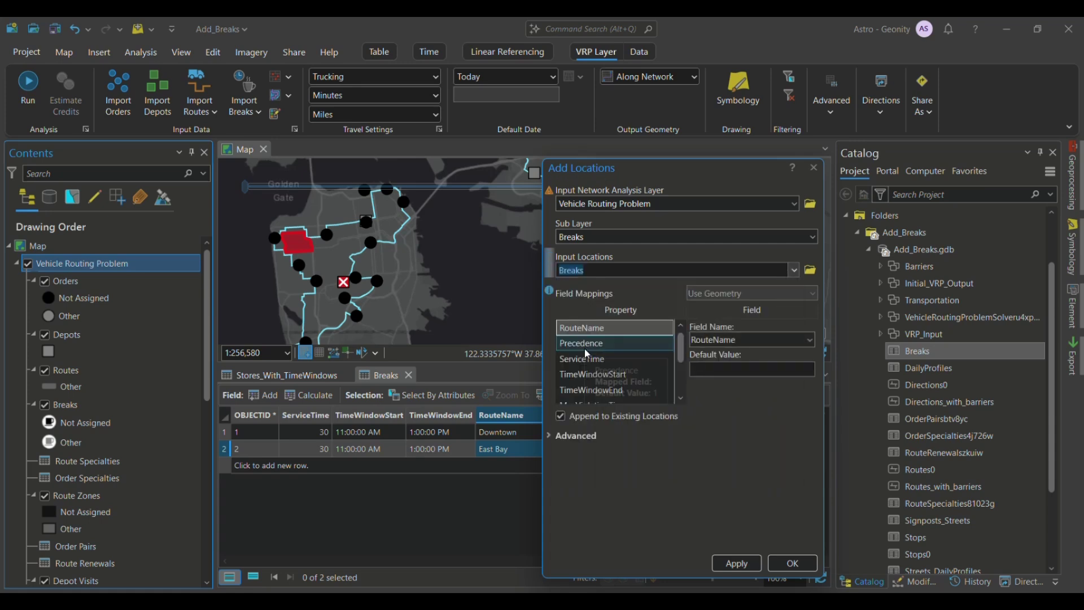
click(748, 565)
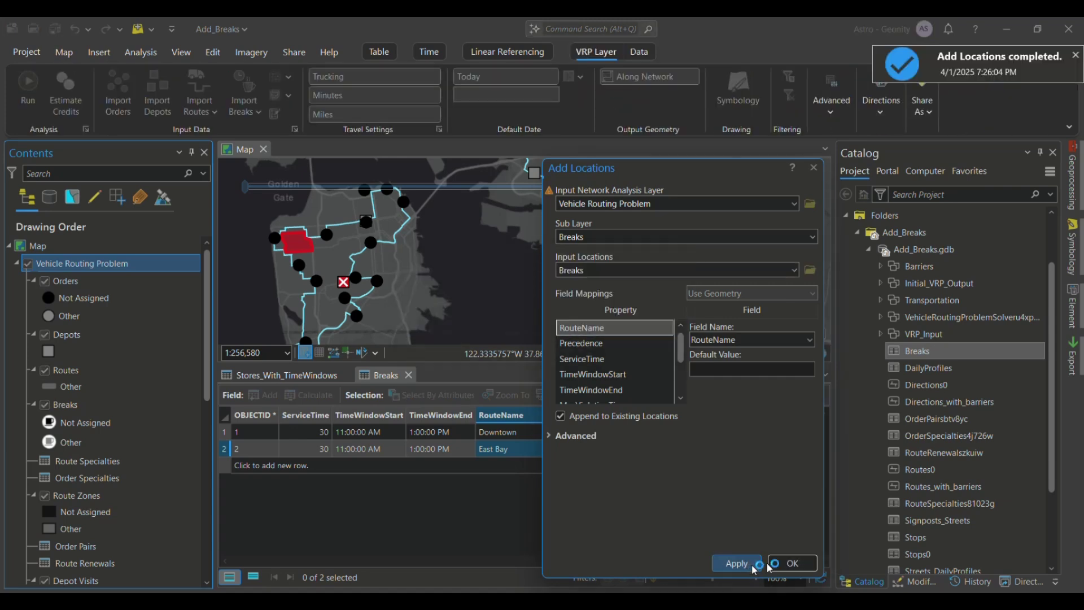
click(792, 565)
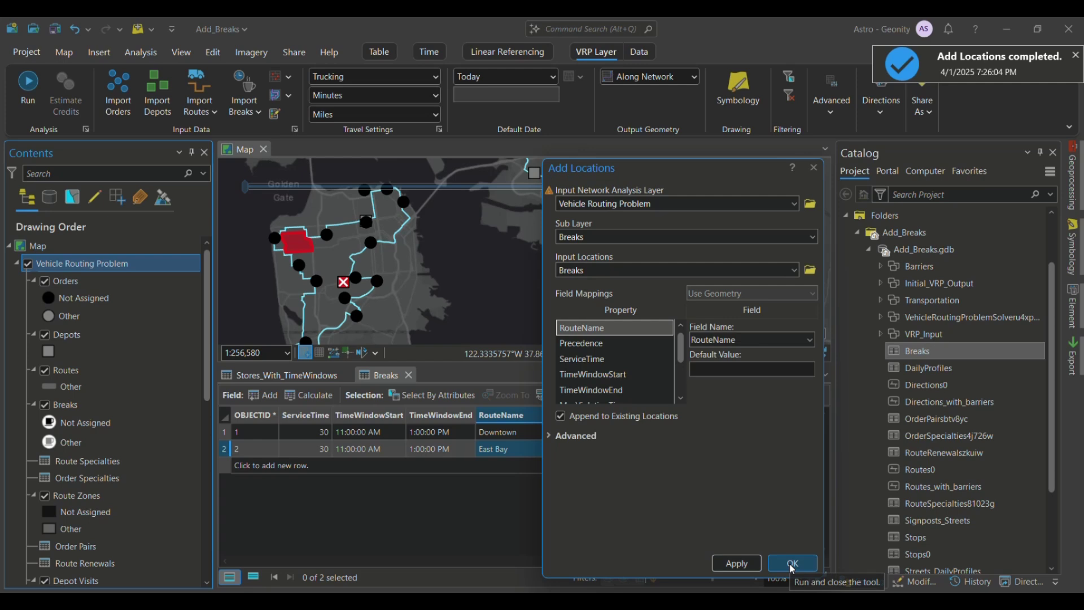
Close the Stores_With_TimeWindows and Breaks tables and frame the map around both route areas.
click(346, 375)
click(272, 375)
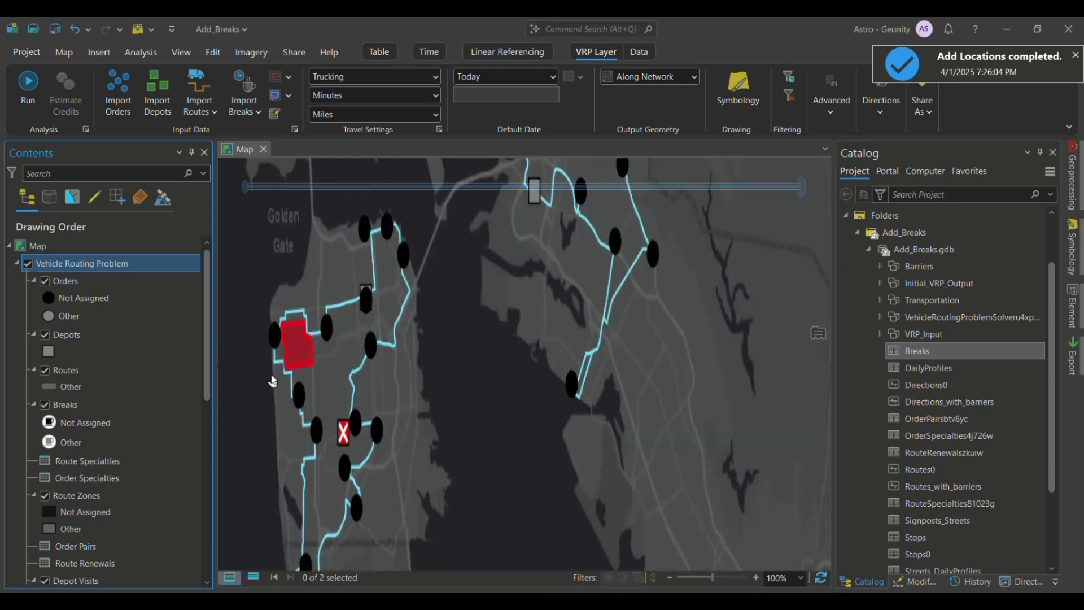
scroll(301, 423, up, 4)
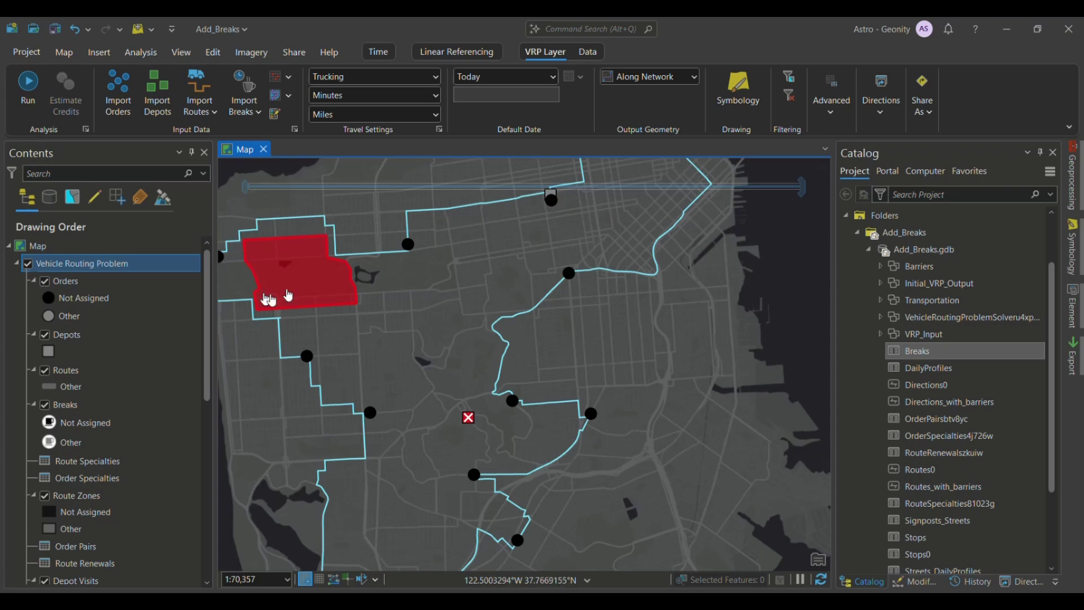
scroll(359, 322, down, 1)
scroll(359, 322, down, 2)
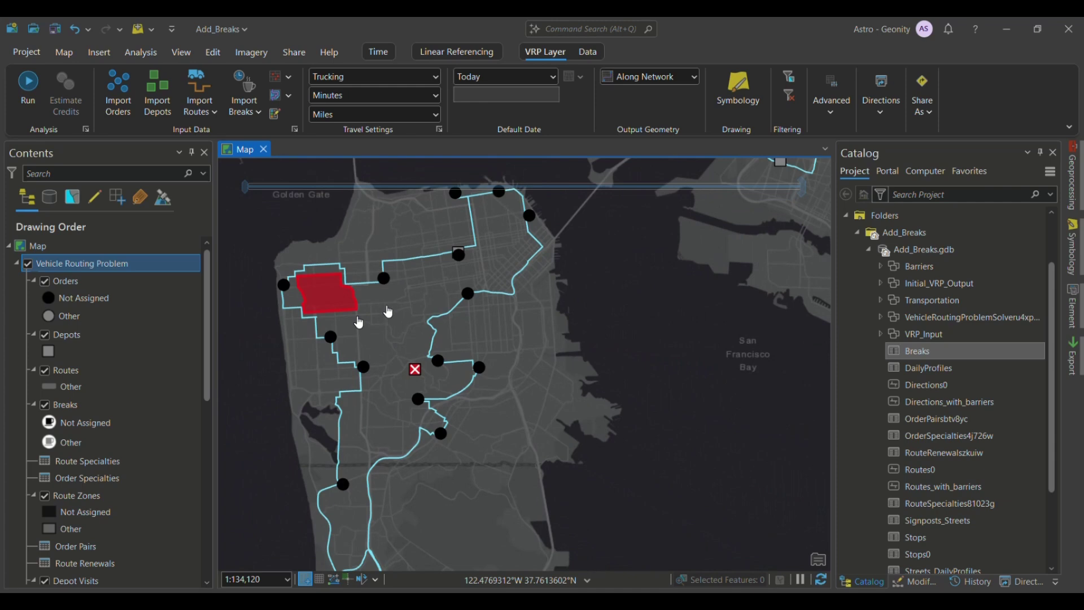
drag(388, 402, 402, 377)
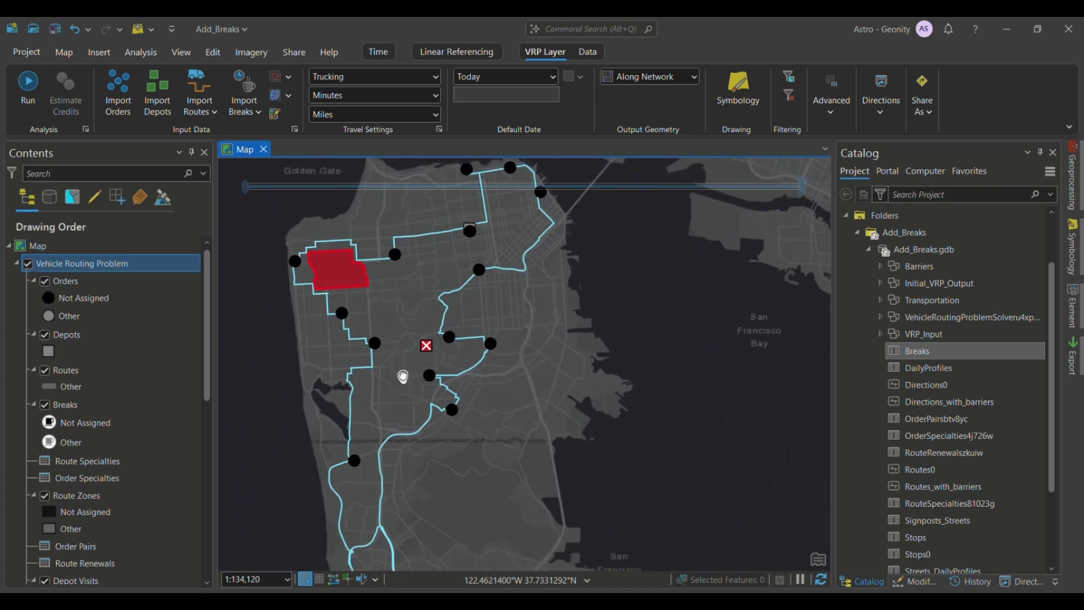
scroll(402, 377, down, 2)
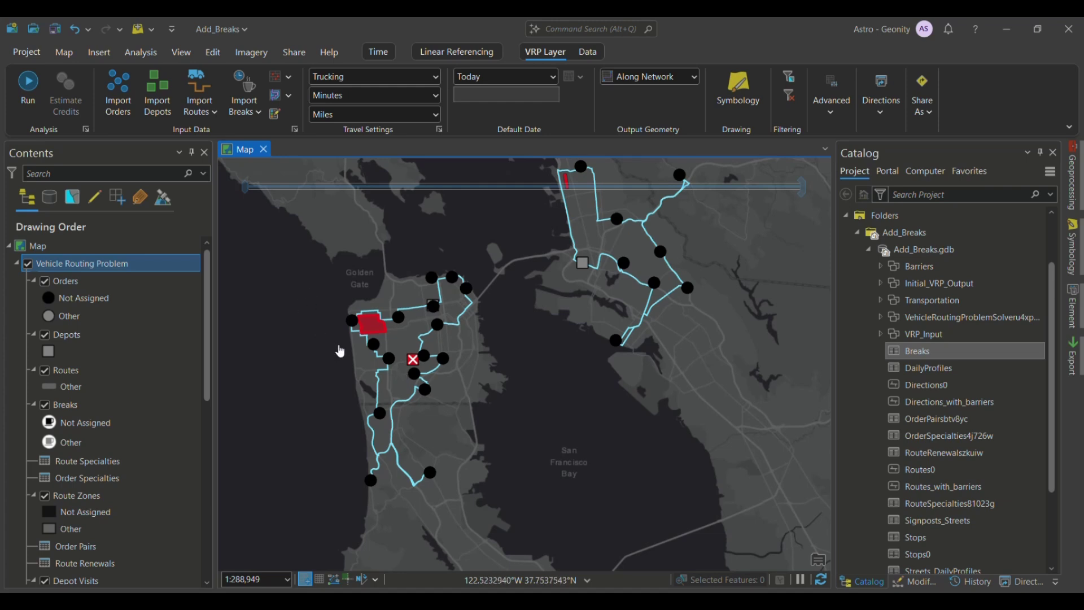
Run the VRP solve and zoom in to review the Downtown and East Bay routes.
click(31, 97)
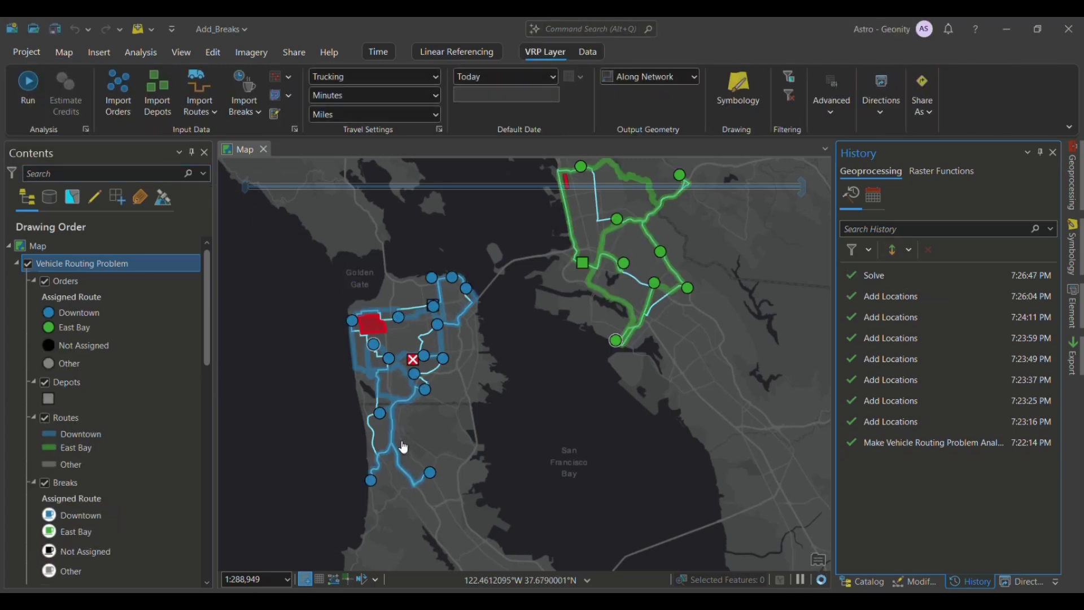
scroll(372, 394, up, 2)
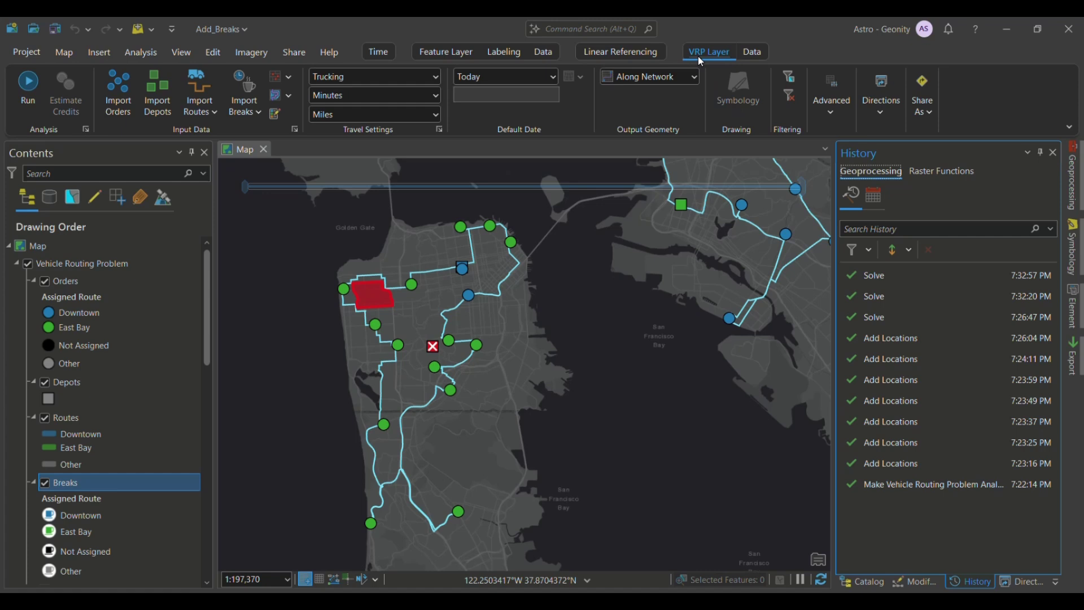
mouse_move(536, 208)
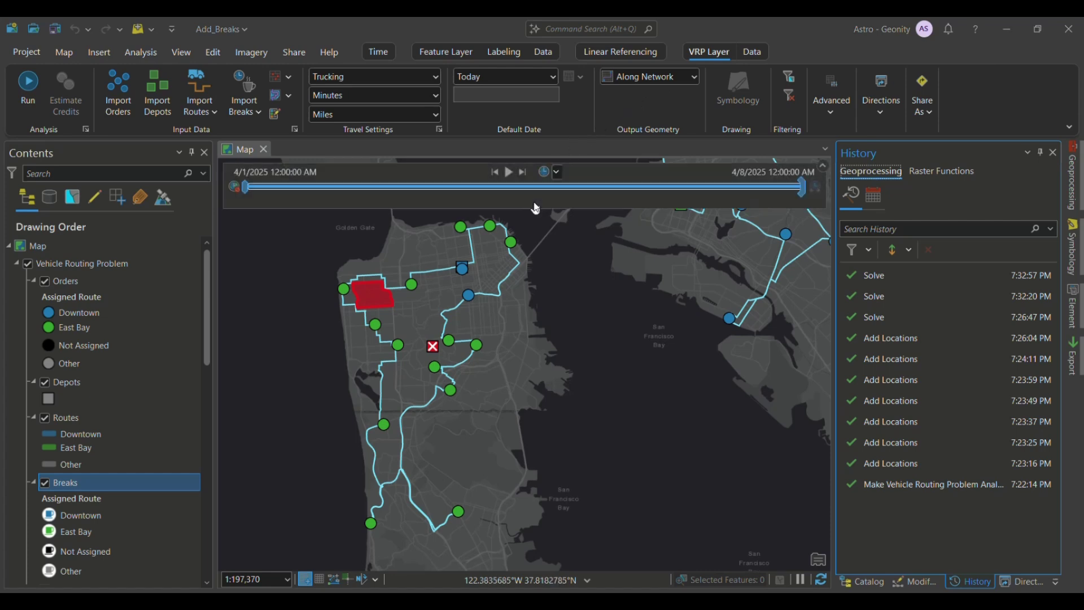